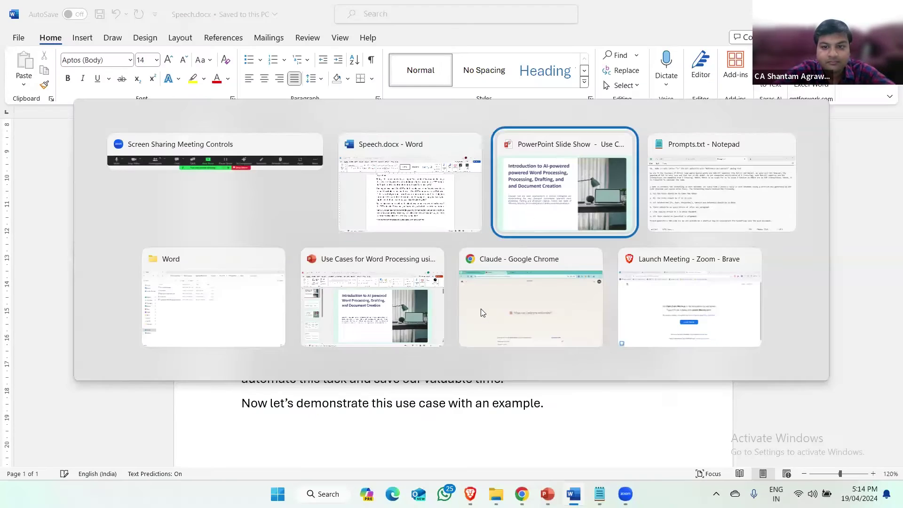
Step: View E-Invoice Notice.jpeg, the CGST compliance notice, then return to the project folder
key("alt+shift+Tab")
key("alt+shift+Tab")
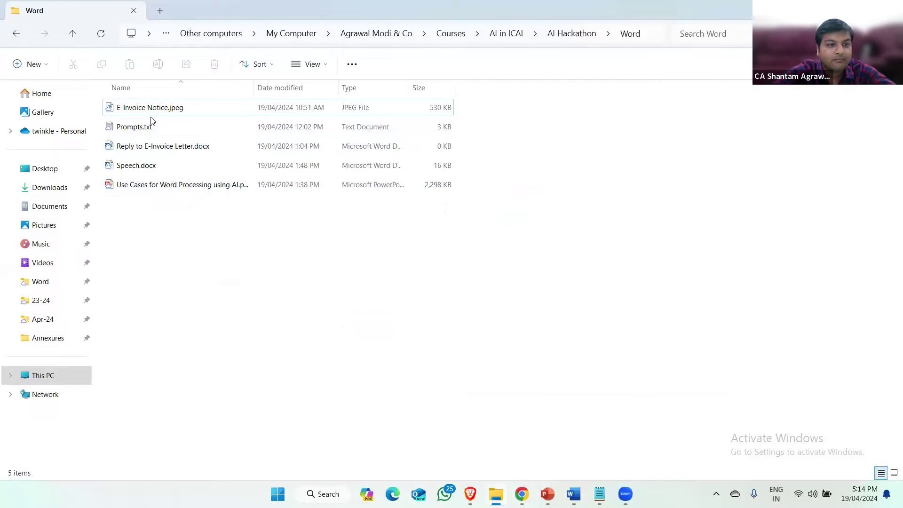
double_click(167, 110)
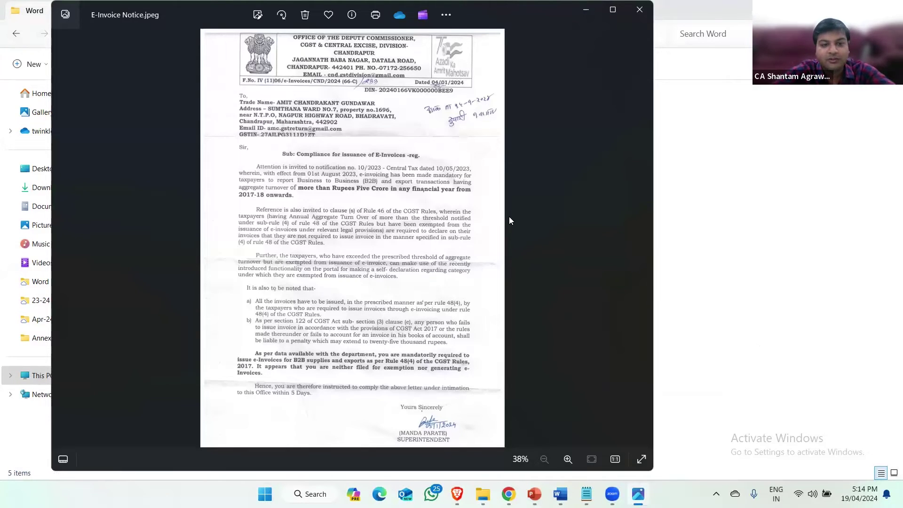
key("alt+Tab")
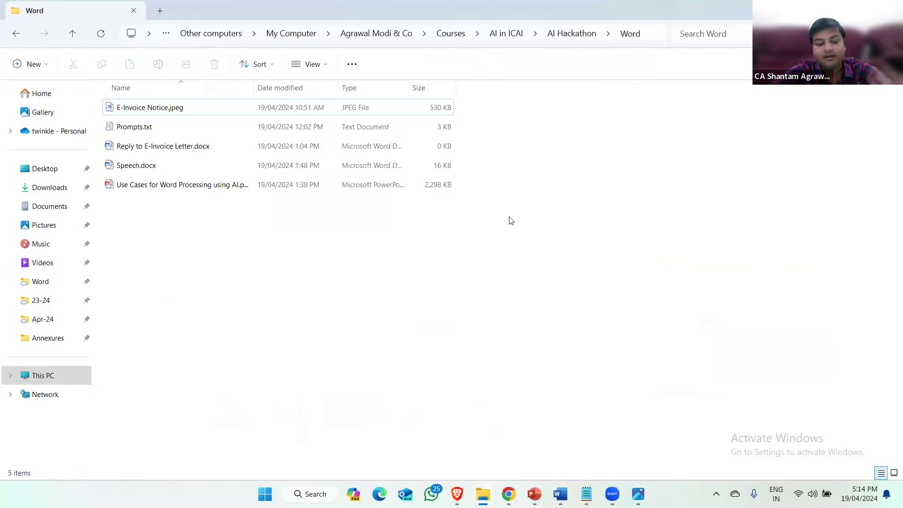
left_click(512, 221)
key("alt+Tab")
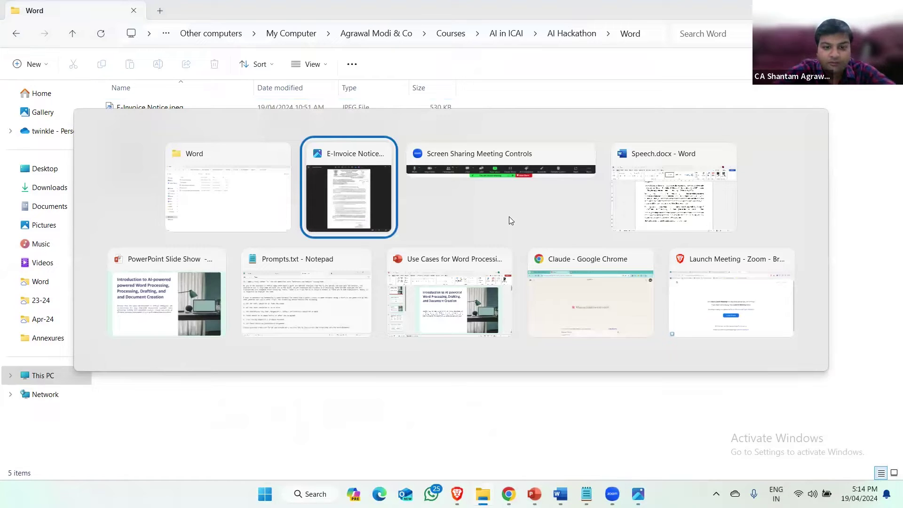
Step: Bring up the Claude chat, then copy E-Invoice Notice.jpeg from the project folder
key("Down")
key("Right")
key("Right")
key("Return")
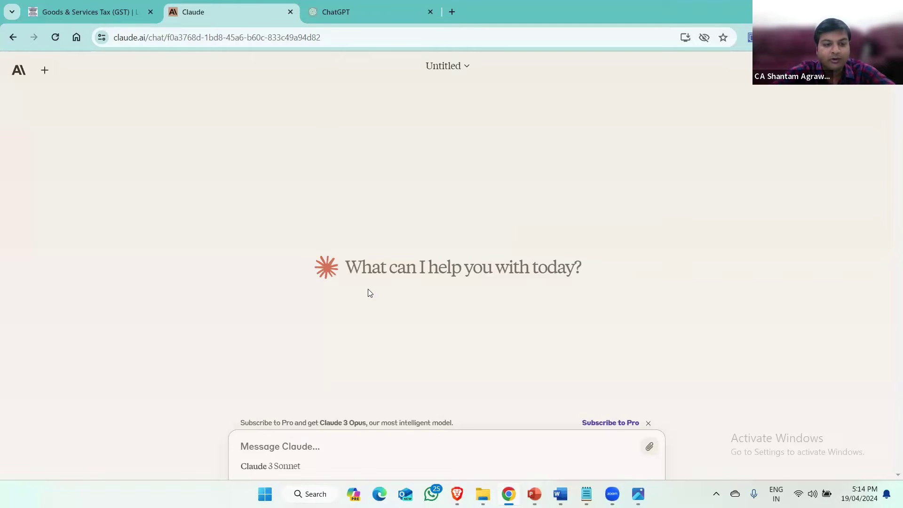
key("alt+Tab")
key("alt+Tab")
key("alt+shift+Tab")
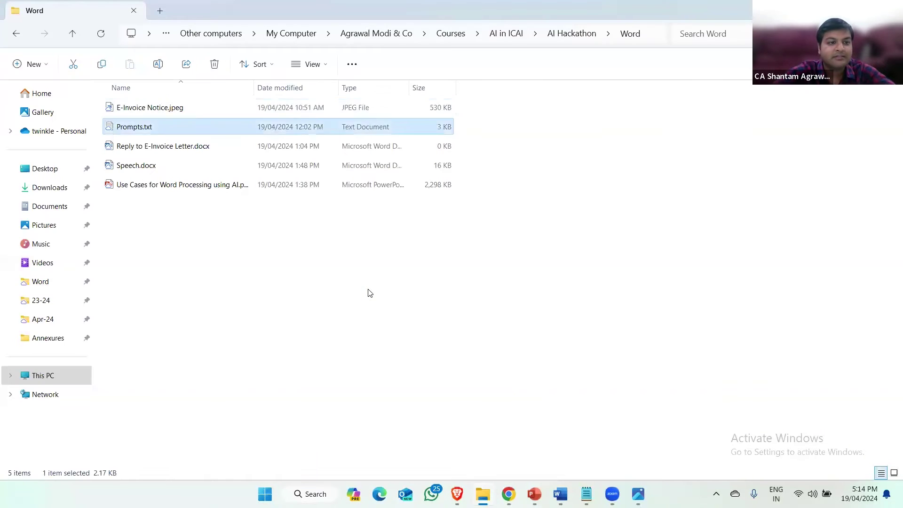
key("Up")
key("alt+Tab")
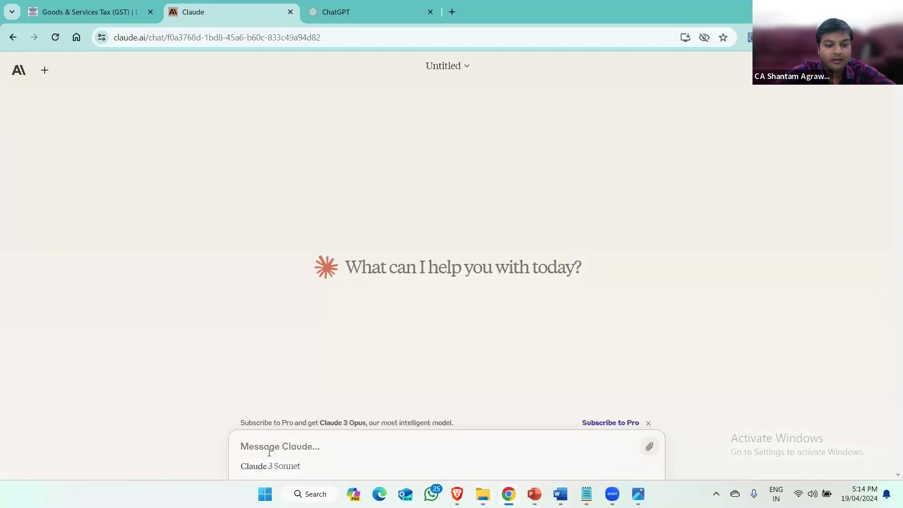
Step: Attach the notice image in Claude and start typing 'Summarize this document for me'
key("ctrl+v")
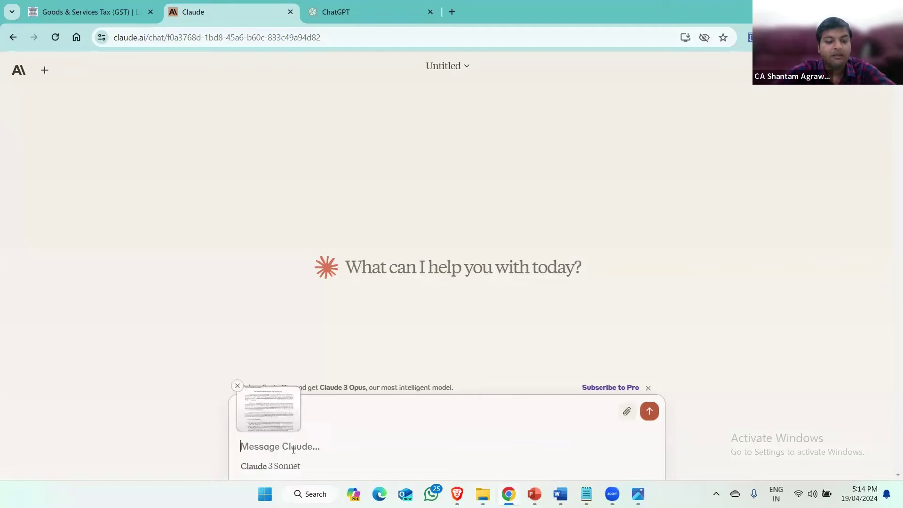
type("Suu")
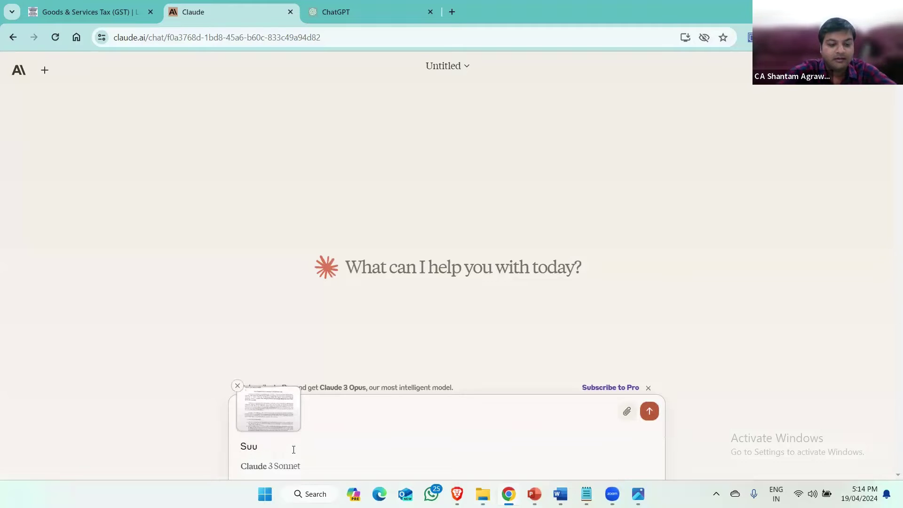
type("mmarize")
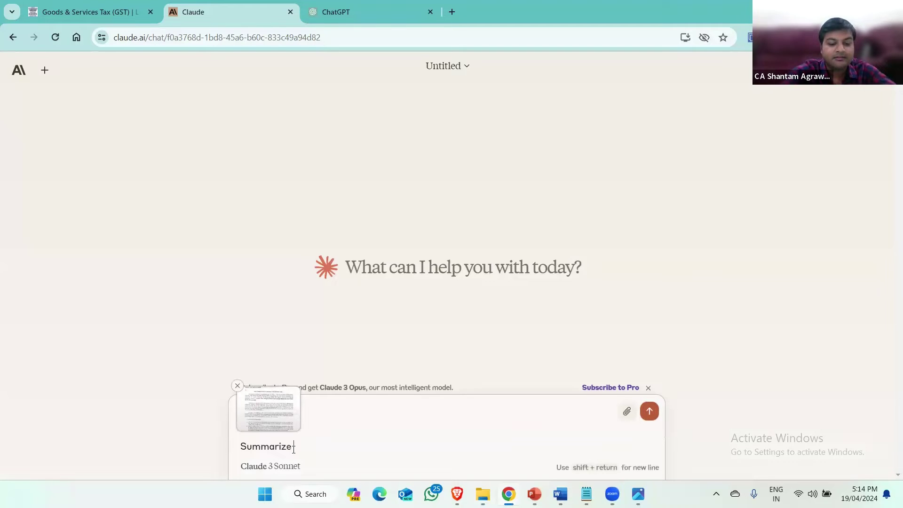
type(" this document")
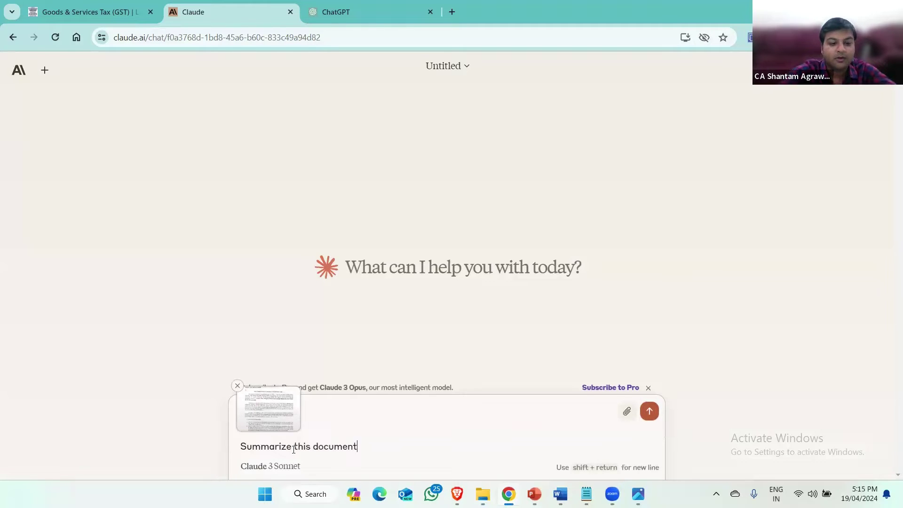
type(" fir m")
key("BackSpace")
key("BackSpace")
key("BackSpace")
key("BackSpace")
Step: Finish and send the summary request, then review Claude's five key points and 5-day deadline
type("or me")
key("Return")
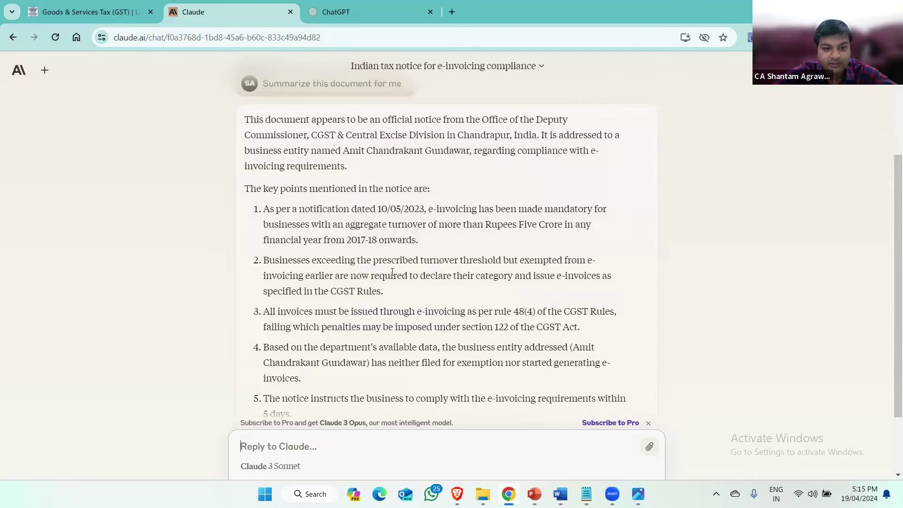
scroll(358, 282, "down", 1)
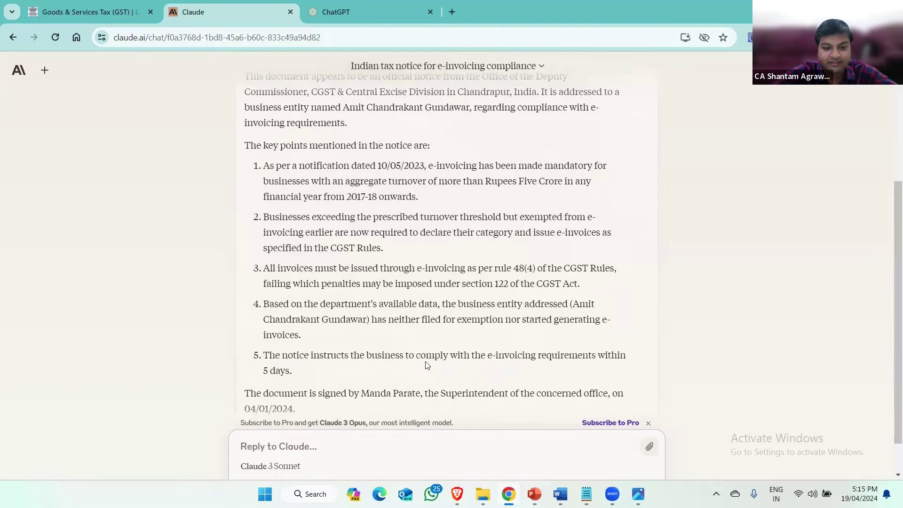
scroll(427, 366, "up", 1)
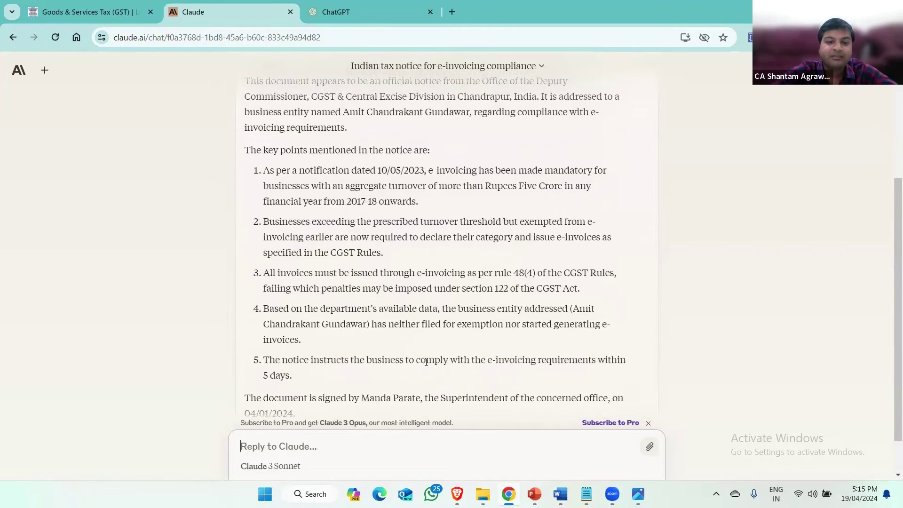
scroll(426, 362, "up", 1)
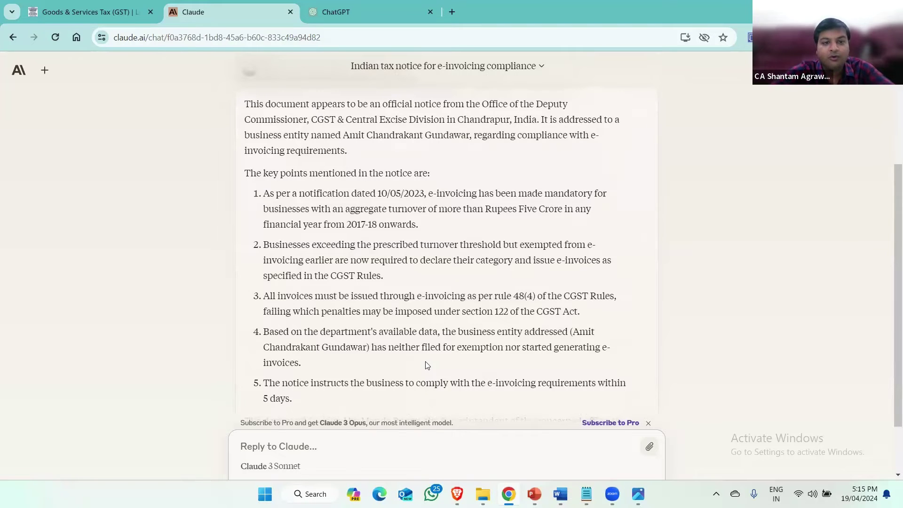
Step: Paste the Prompts.txt request for a petrol-pump e-invoicing exemption reply letter into Claude
key("alt+Tab")
key("alt+shift+Tab")
key("Down")
key("Right")
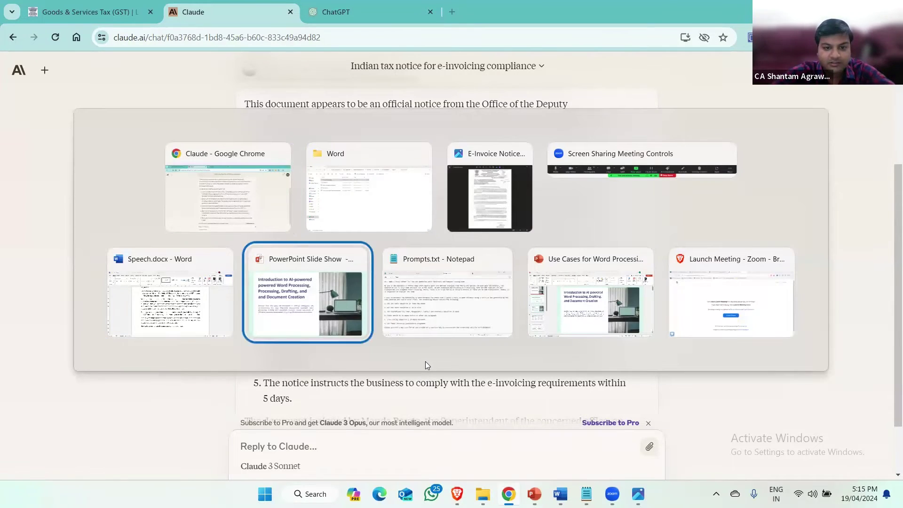
key("Right")
left_click_drag(199, 135, 14, 69)
key("ctrl+c")
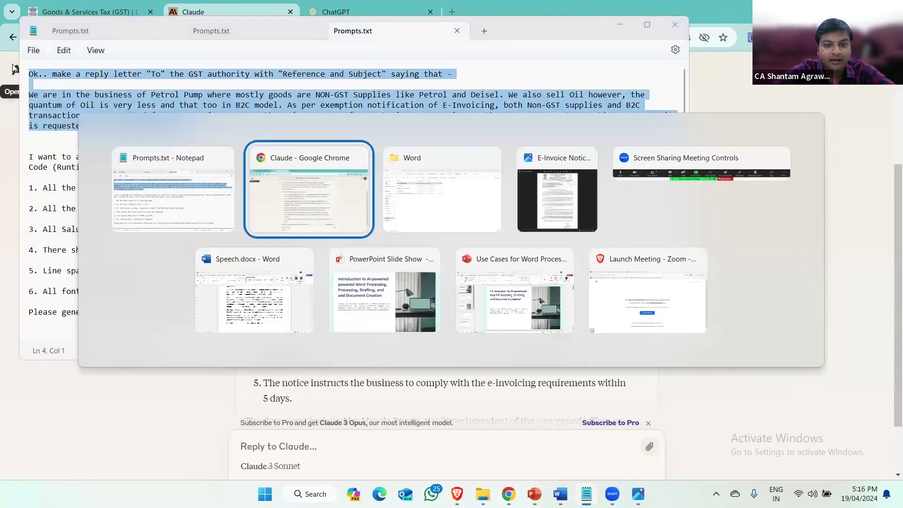
key("alt+Tab")
key("alt+shift+Tab")
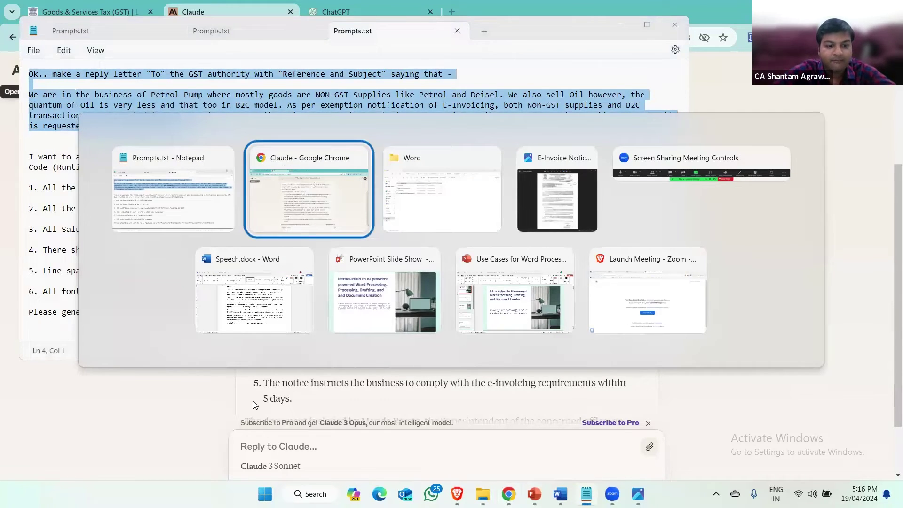
key("ctrl+v")
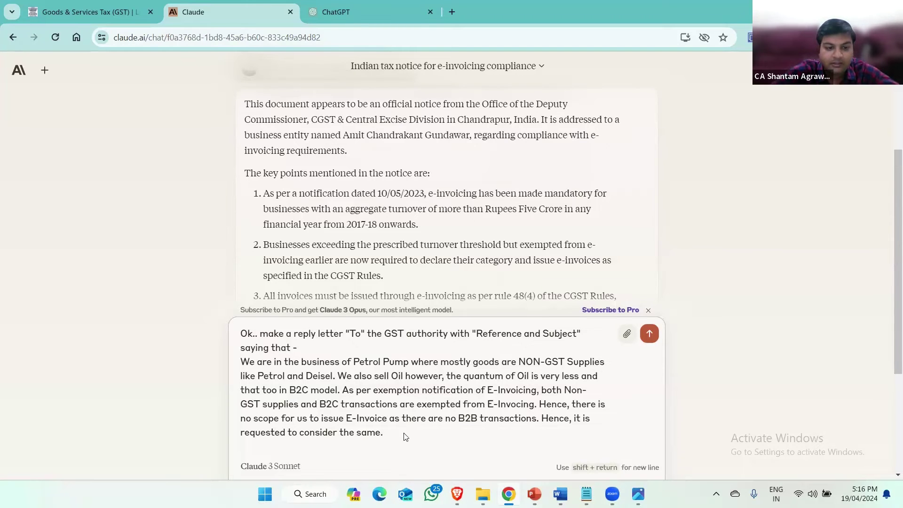
Step: Send the reply-letter prompt and review Claude's drafted letter to the CGST Superintendent
key("Return")
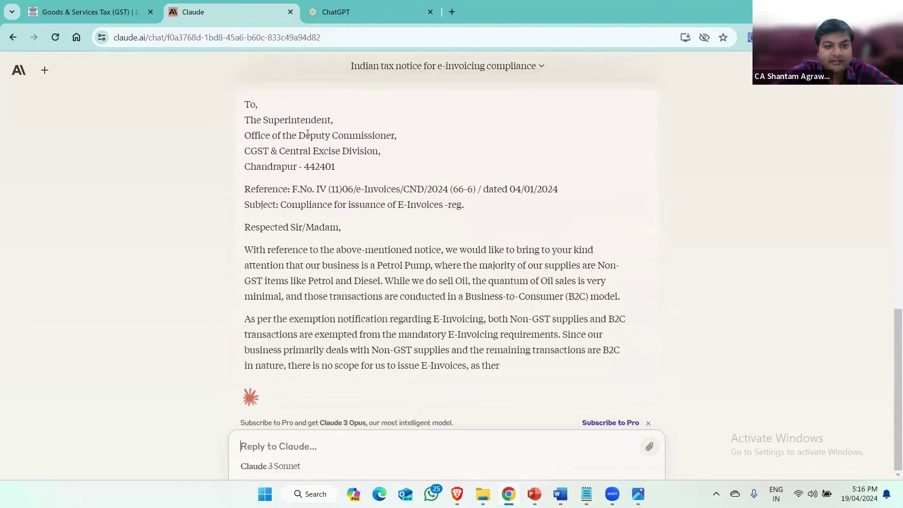
scroll(277, 107, "up", 1)
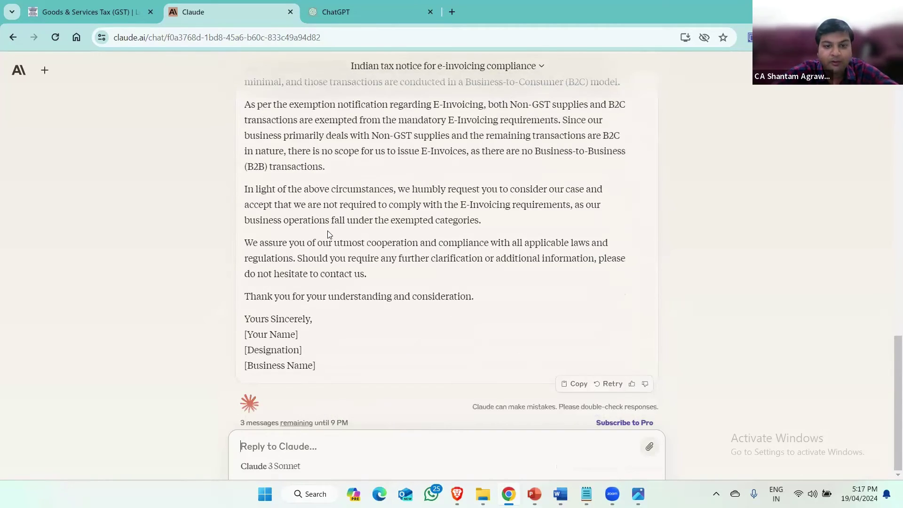
scroll(328, 234, "up", 6)
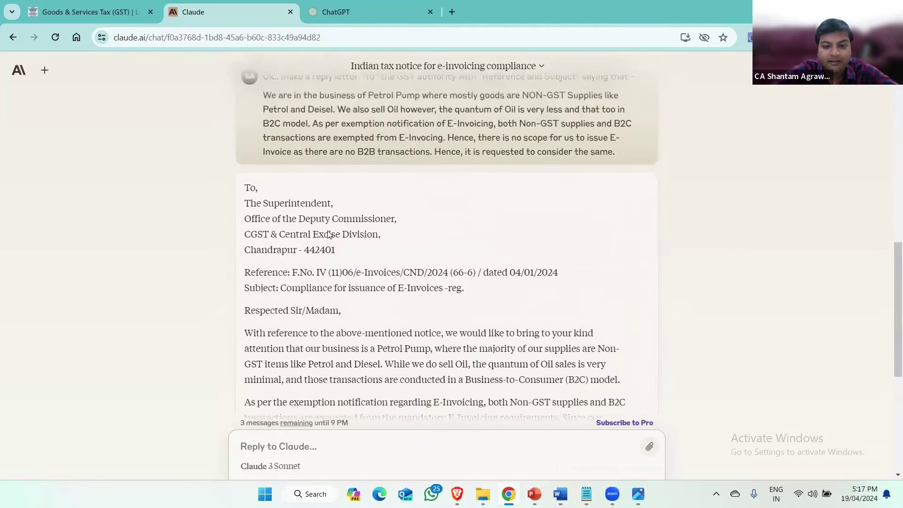
scroll(328, 234, "down", 6)
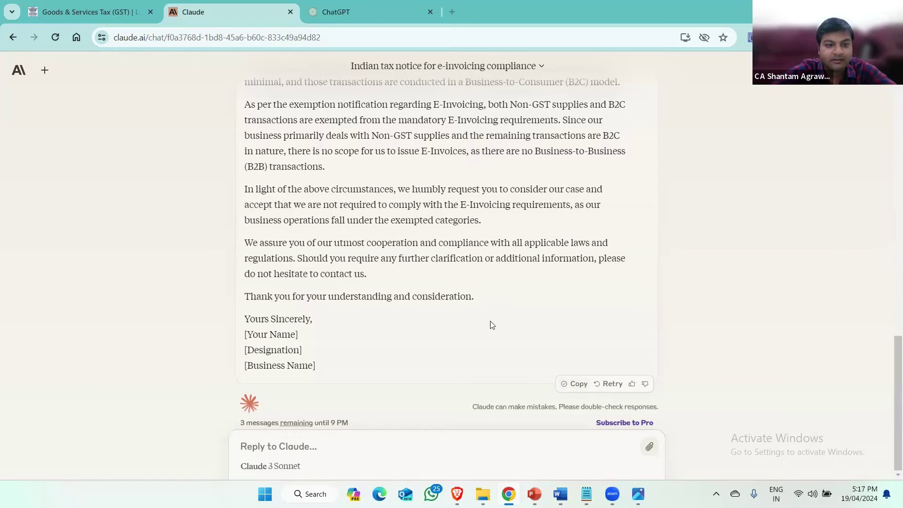
Step: Switch to the project folder and open Reply to E-Invoice Letter.docx in Word
key("alt+Tab")
key("alt+Tab")
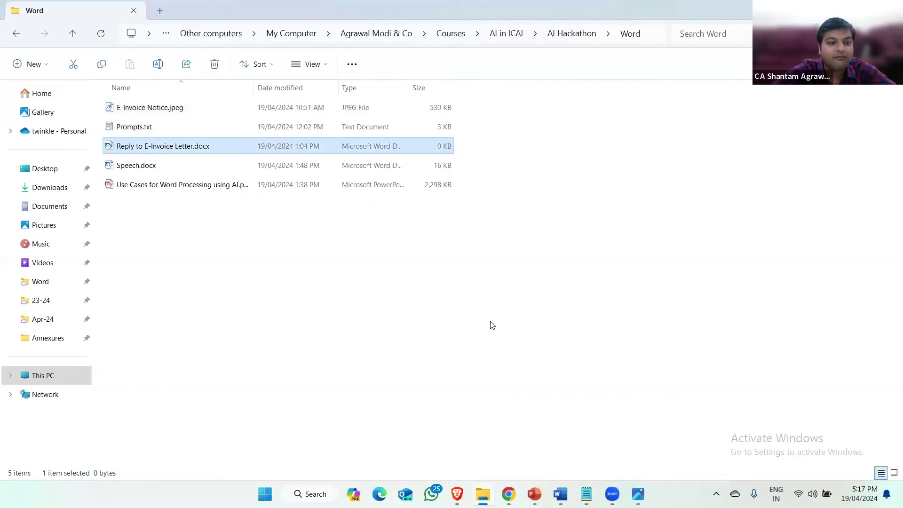
key("Return")
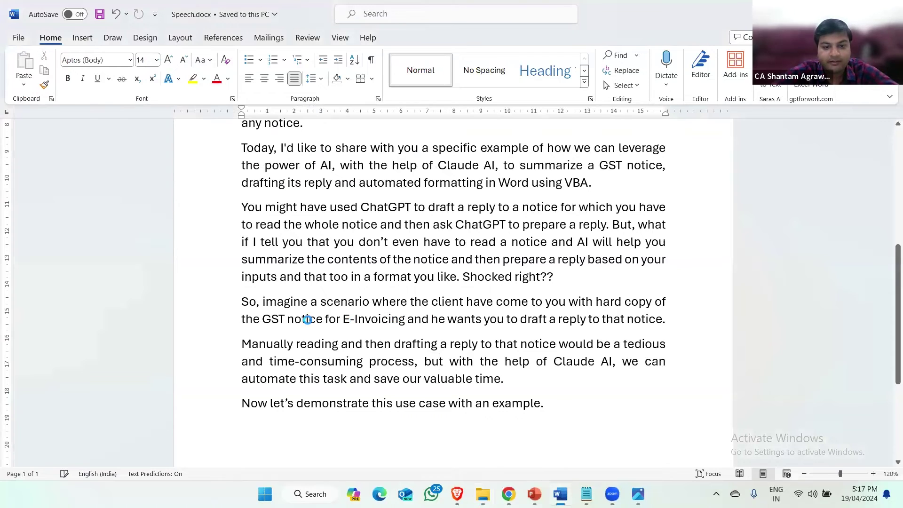
key("alt+Tab")
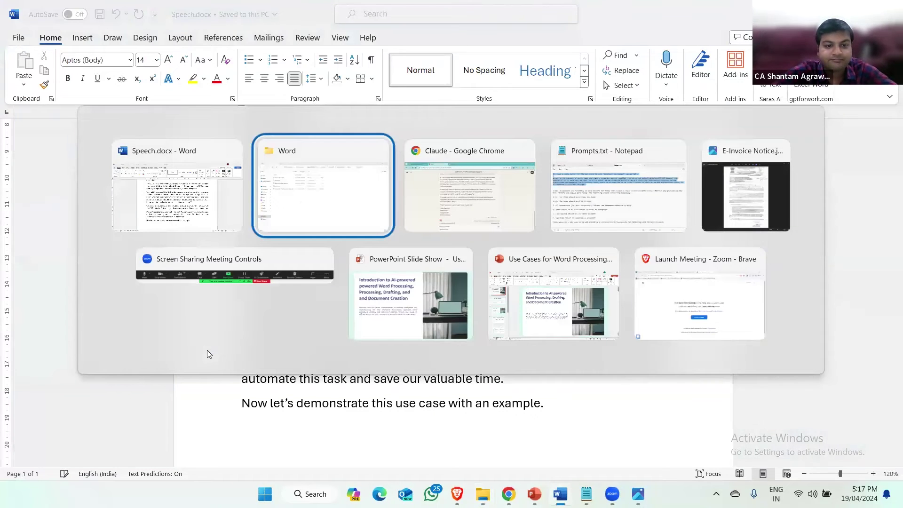
key("alt+Tab")
key("alt+Tab")
key("alt+Tab")
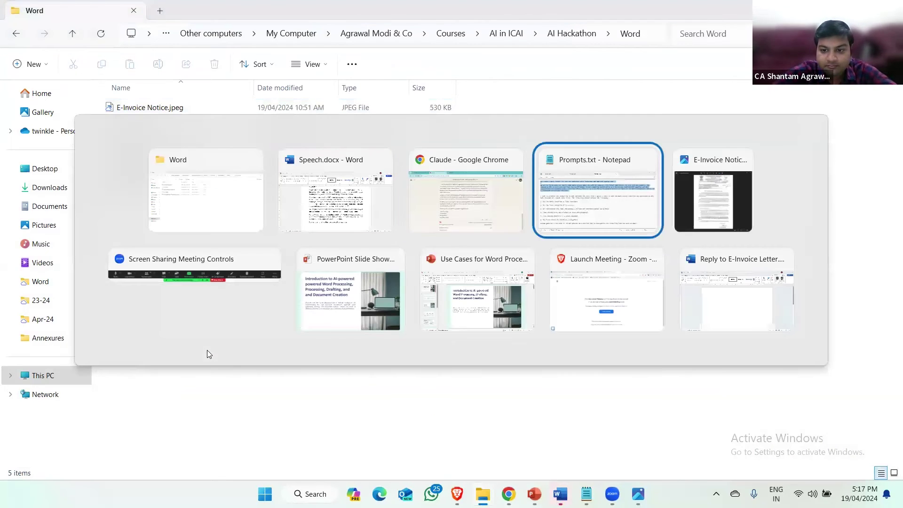
key("alt+Tab")
key("alt+Tab")
key("alt+Tab")
key("alt+Tab")
key("alt+Tab")
key("alt+Tab")
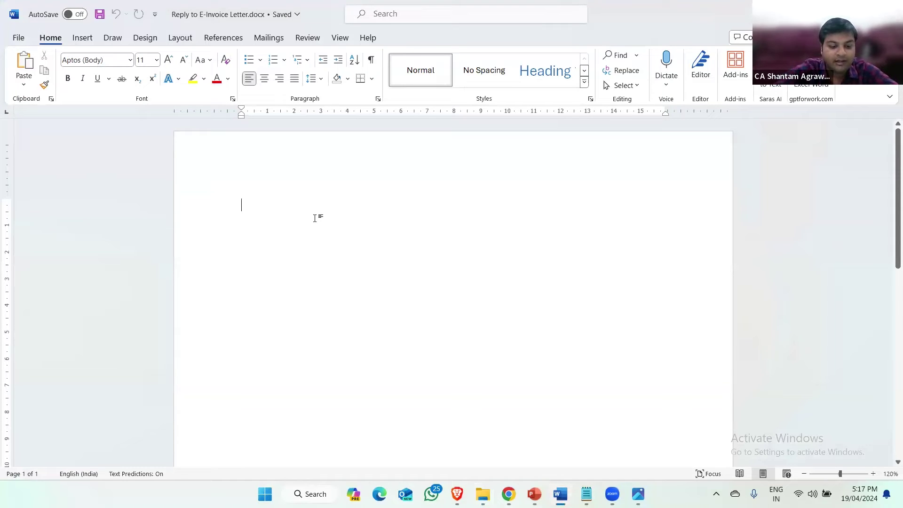
Step: Paste Claude's reply letter into the blank document, review it, and click into the first paragraph
key("ctrl+v")
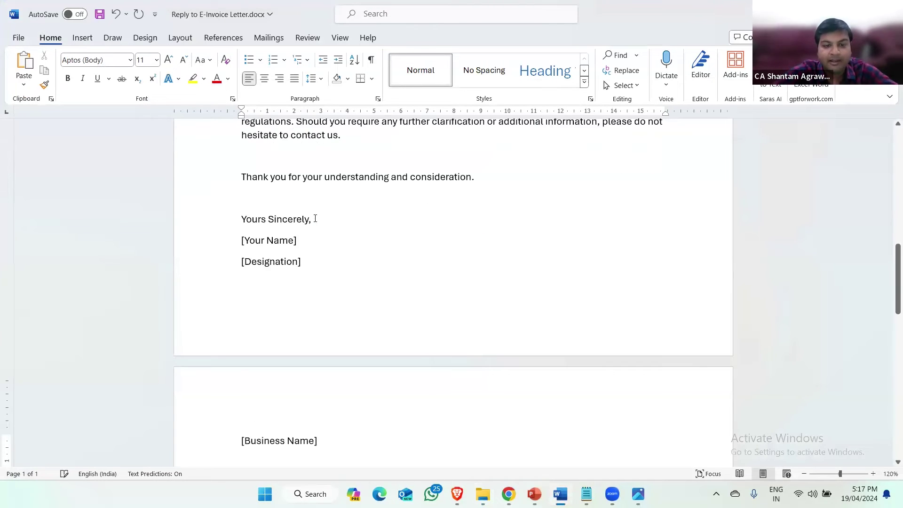
scroll(316, 218, "up", 5)
scroll(315, 217, "up", 6)
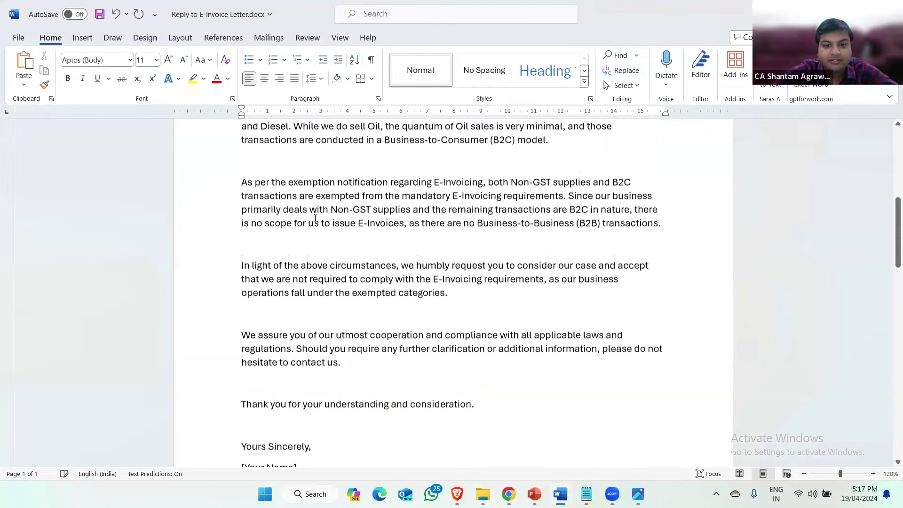
scroll(315, 218, "up", 1)
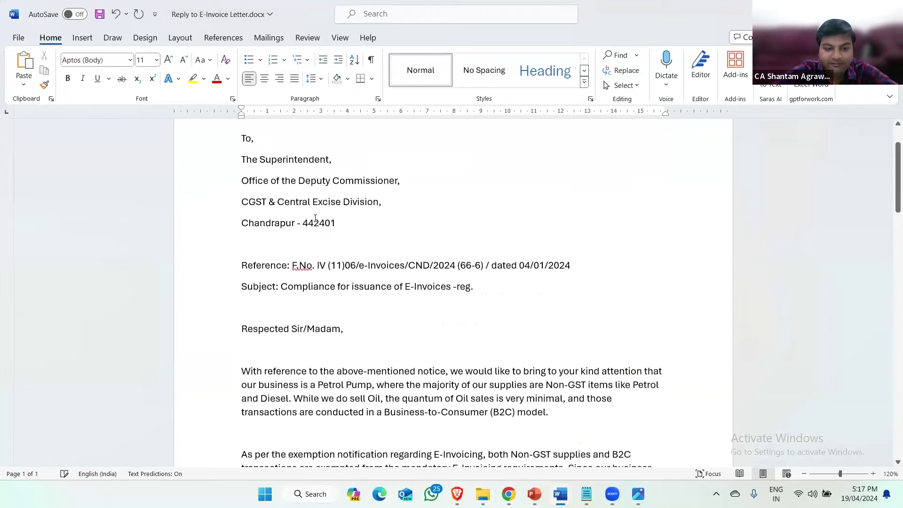
scroll(315, 218, "up", 2)
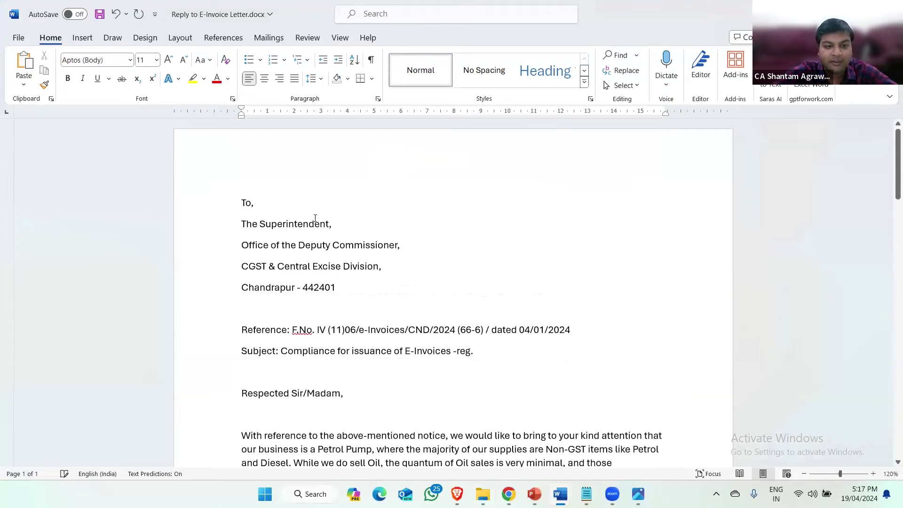
scroll(326, 329, "down", 1)
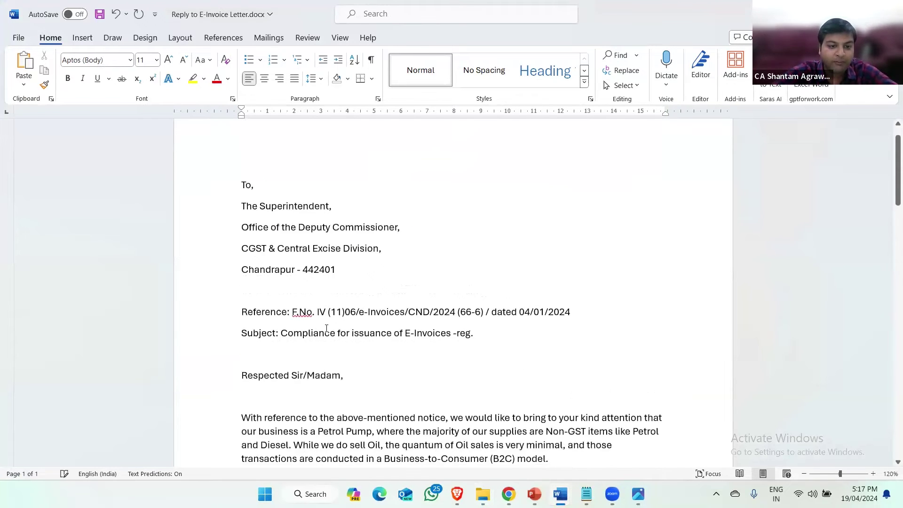
scroll(326, 329, "up", 1)
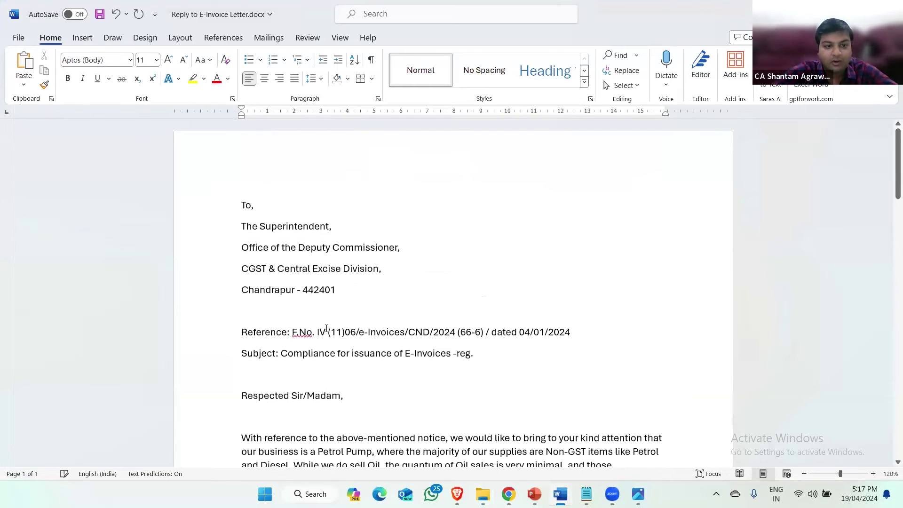
scroll(327, 328, "down", 1)
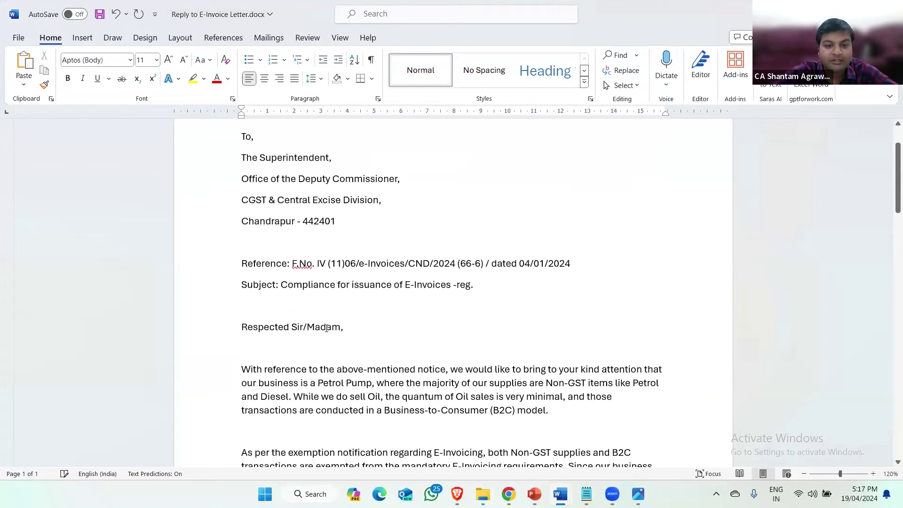
scroll(327, 329, "down", 1)
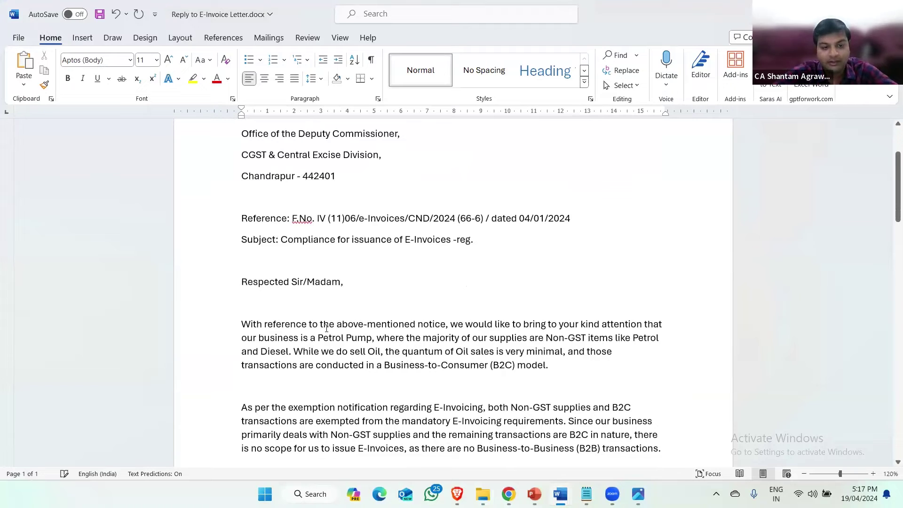
scroll(327, 329, "up", 2)
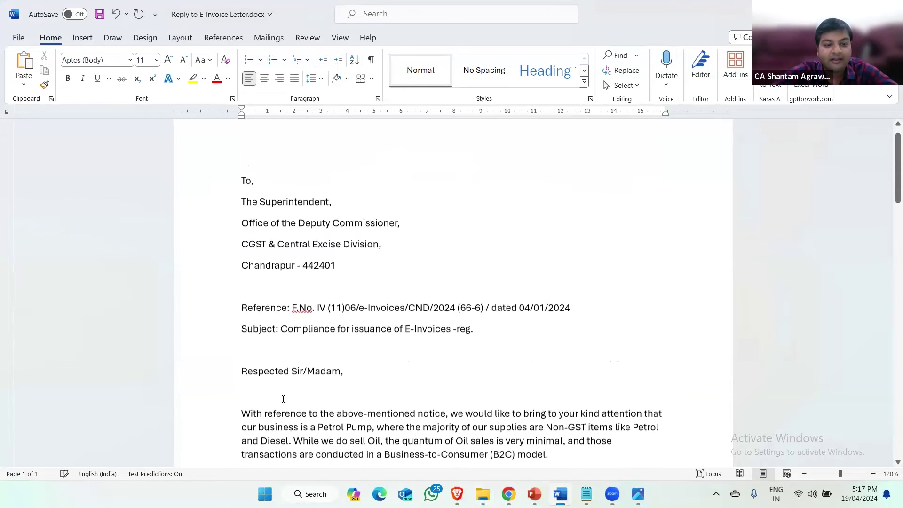
scroll(334, 372, "down", 3)
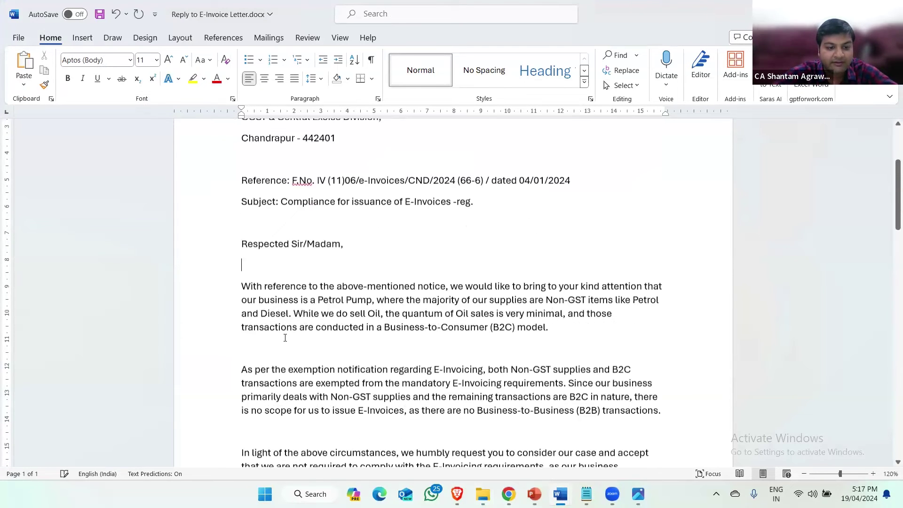
left_click(287, 327)
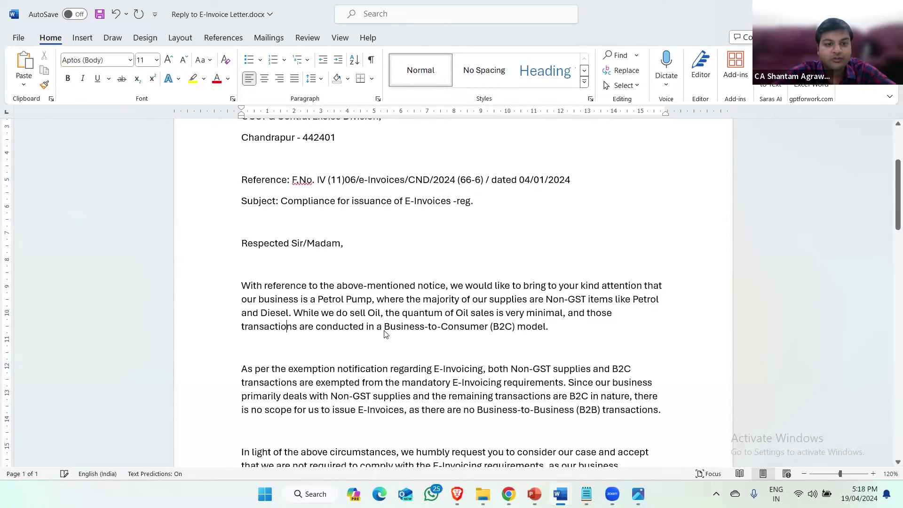
Step: Bring up Prompts.txt and review the automation request, including its runtime and compile error requirement
key("alt+Tab")
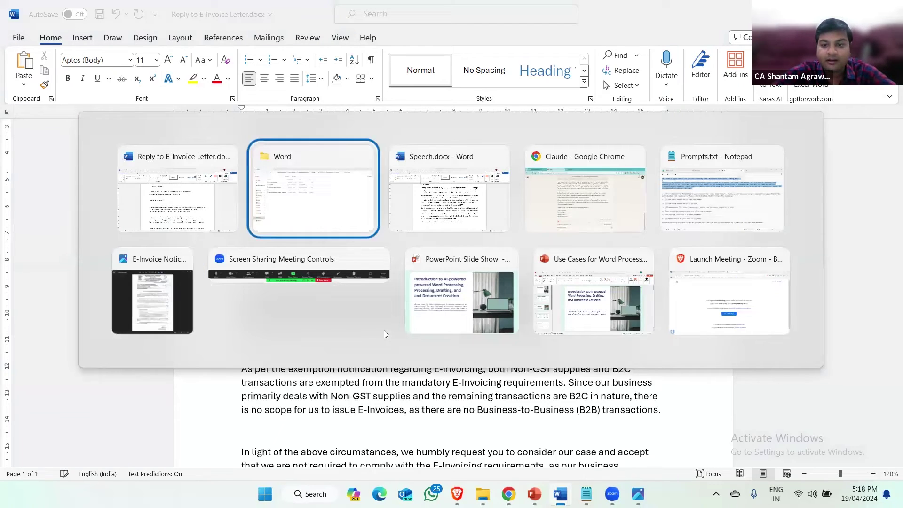
key("alt+Tab")
key("alt+Tab")
key("alt+Tab")
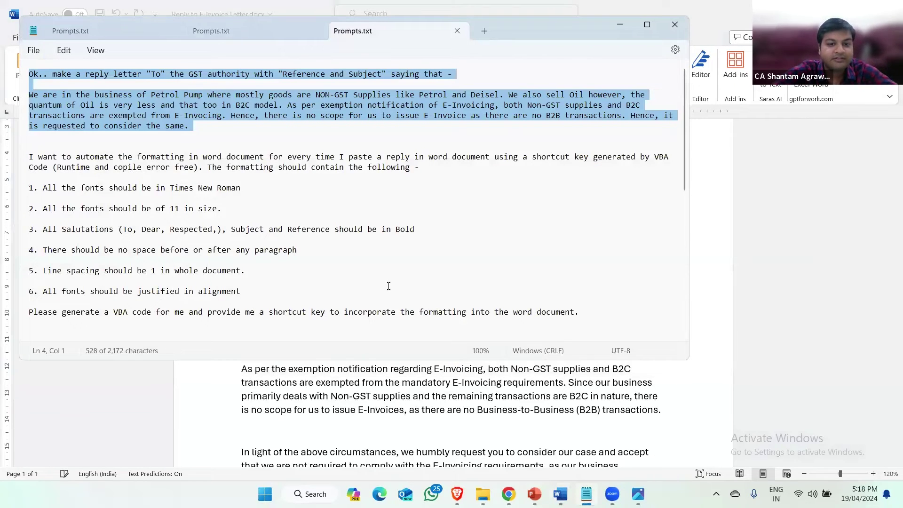
left_click(121, 183)
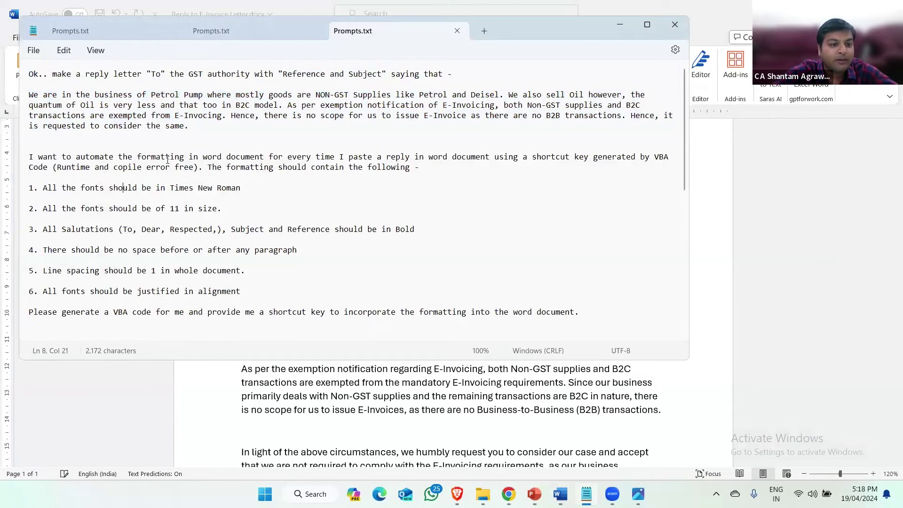
double_click(191, 157)
left_click(316, 157)
left_click(341, 167)
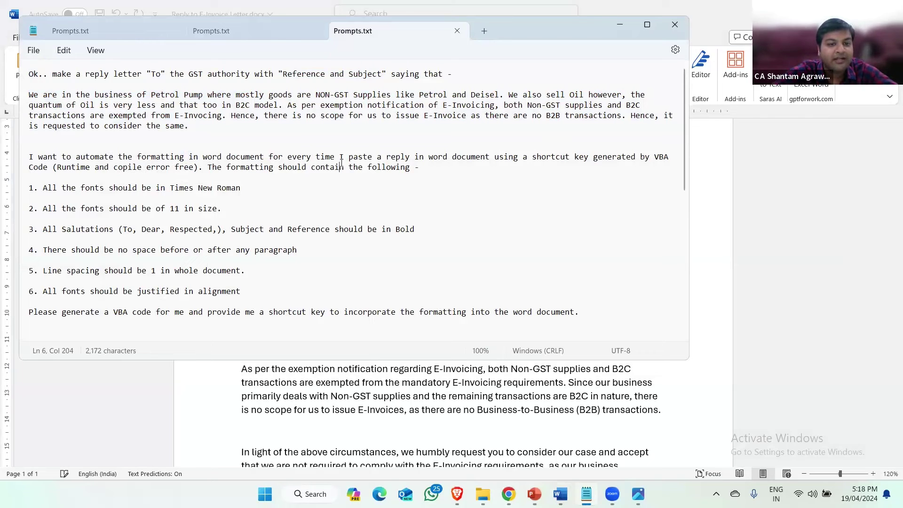
left_click(400, 158)
left_click(464, 160)
left_click(71, 162)
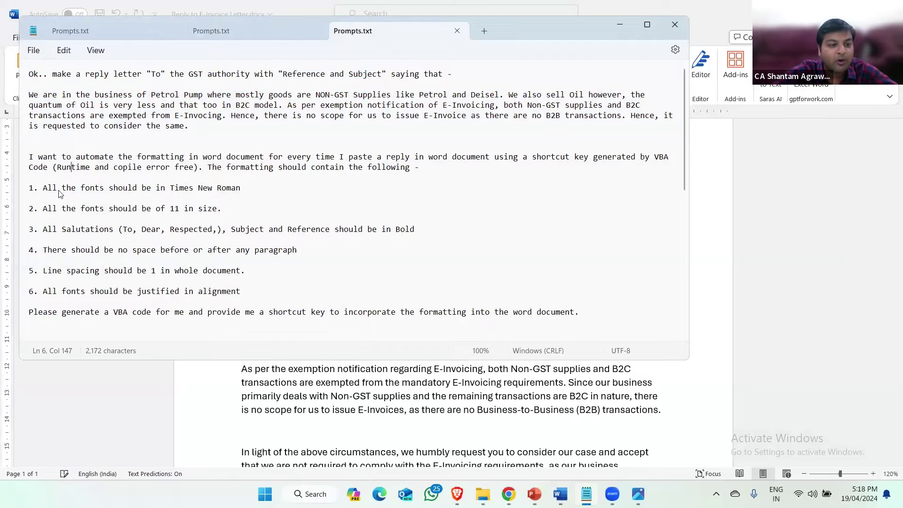
Step: Highlight the Times New Roman, size 11 and bold Salutations rules, then select the whole request
left_click_drag(57, 190, 223, 189)
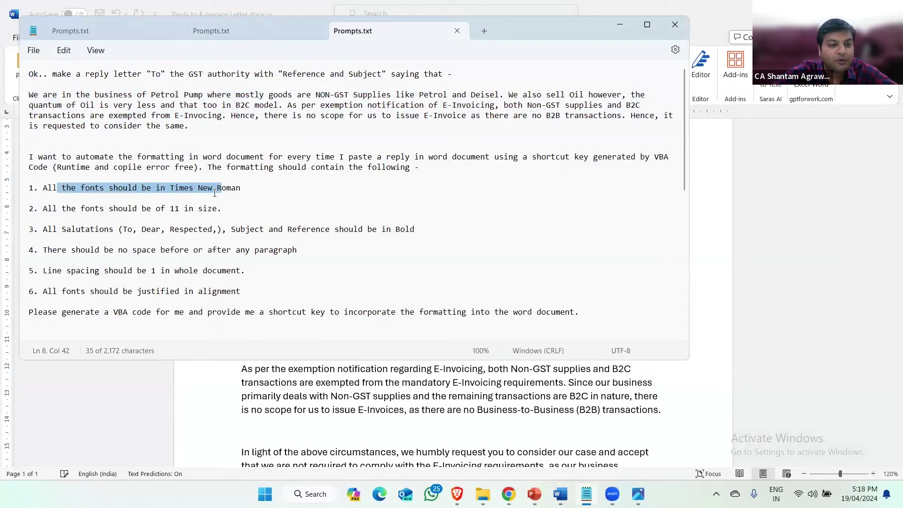
left_click_drag(52, 209, 172, 209)
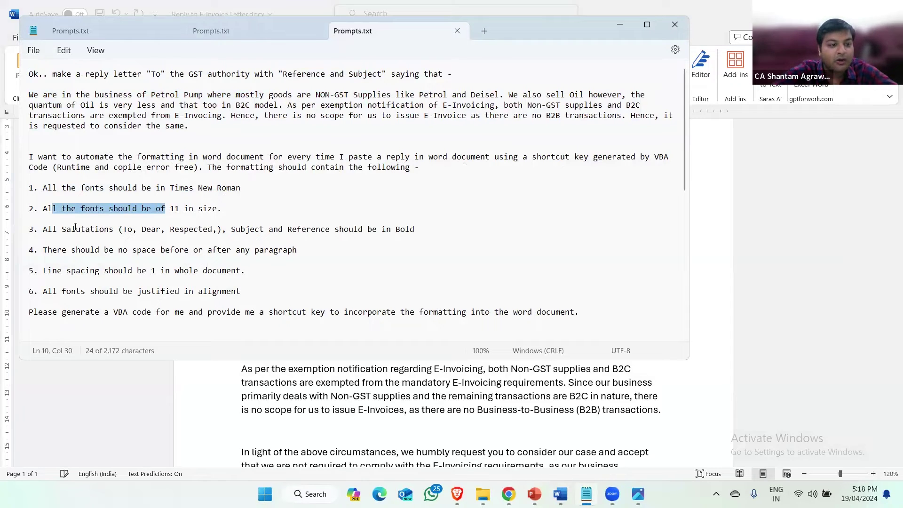
left_click_drag(76, 229, 140, 229)
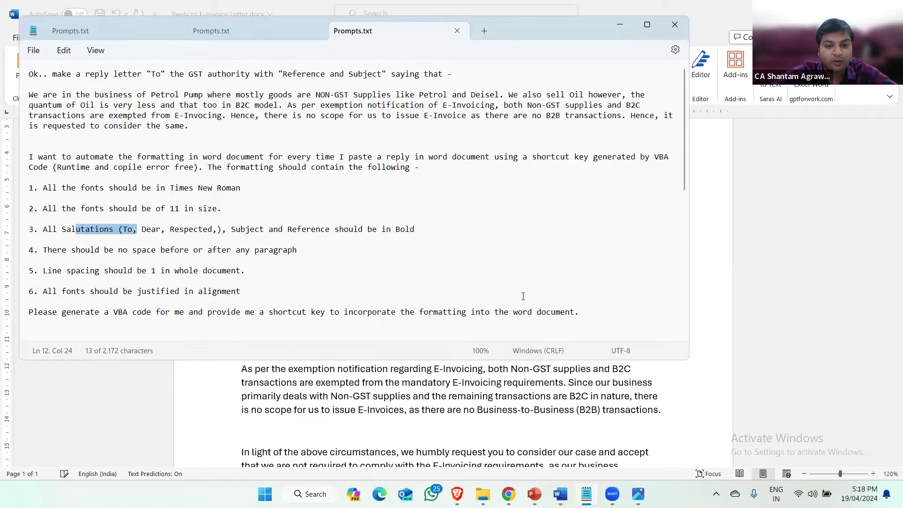
left_click_drag(581, 313, 33, 149)
key("ctrl+c")
Step: Paste and send the VBA formatting request in Claude, then review the FormatDocument macro reply
key("alt+Tab")
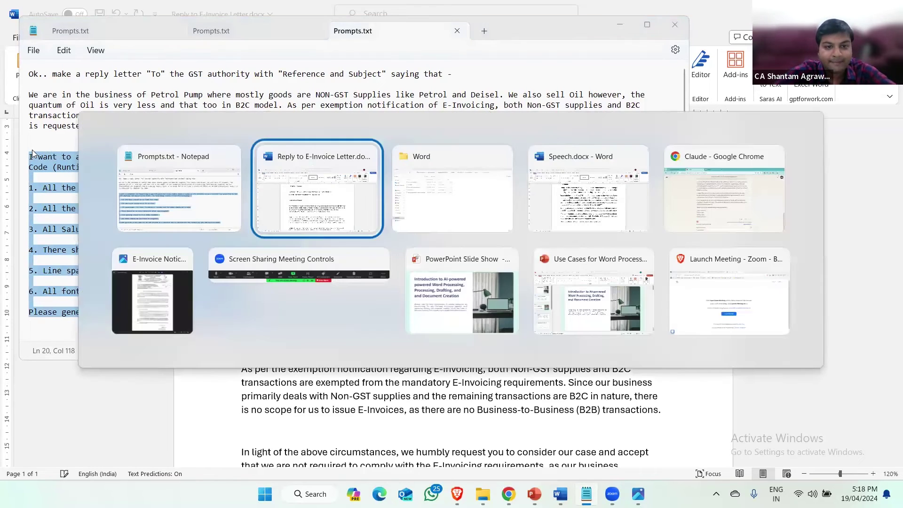
key("alt+Tab")
key("alt+Tab")
key("alt+Tab")
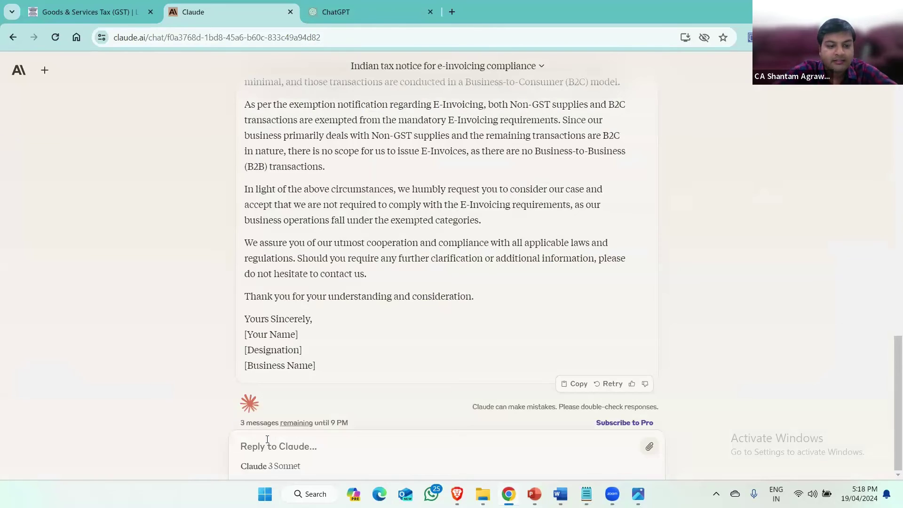
left_click(267, 439)
key("ctrl+v")
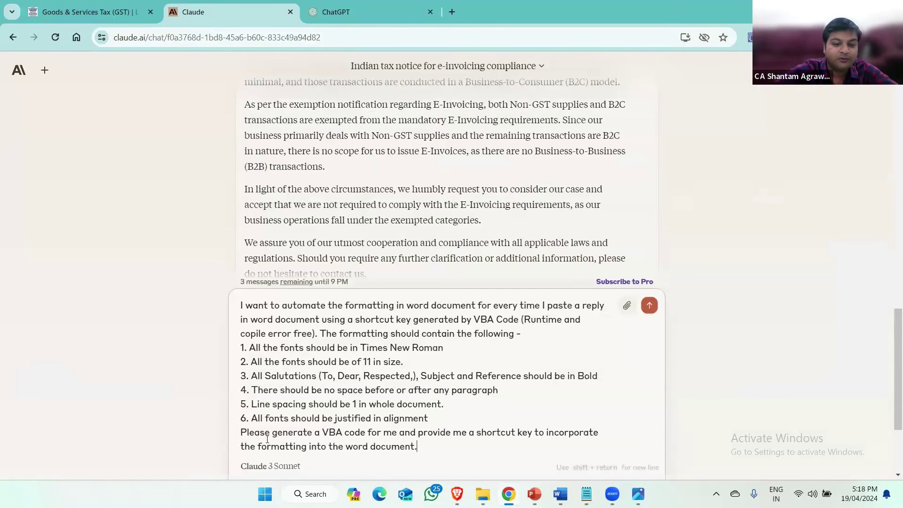
key("Return")
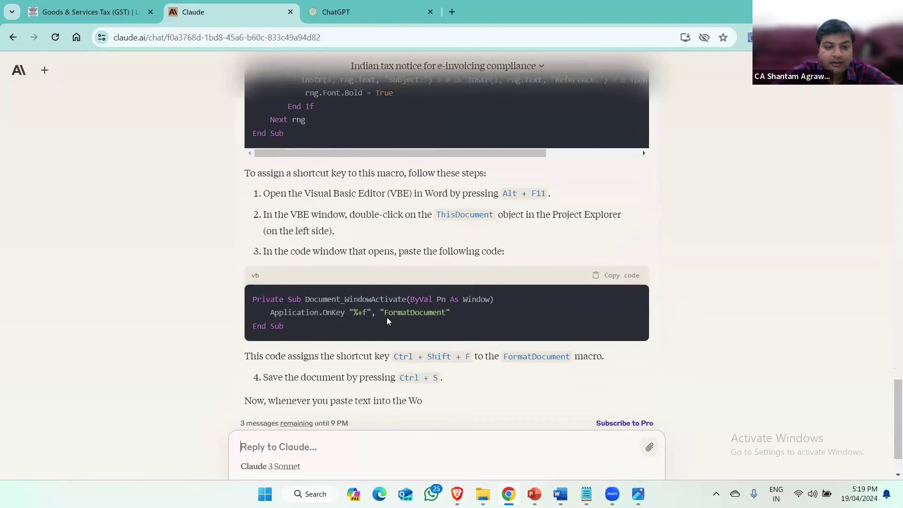
scroll(387, 318, "up", 3)
scroll(388, 318, "up", 3)
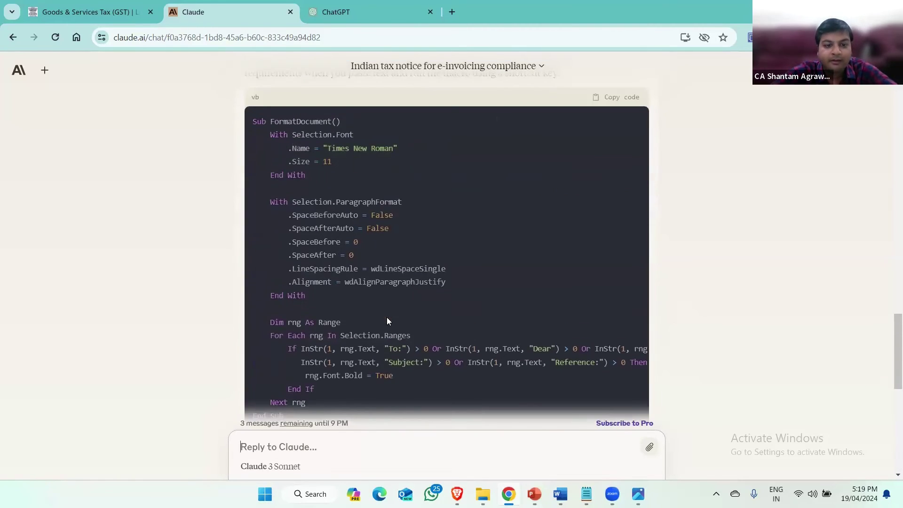
scroll(388, 318, "down", 2)
Step: Select the FormatPastedText macro code from Sub to End Sub in Notepad, then return to Word
key("alt+Tab")
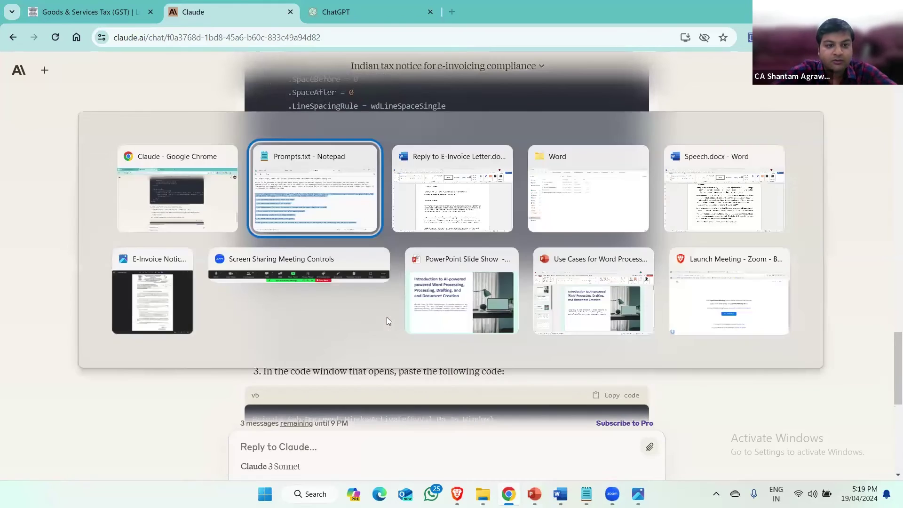
scroll(229, 302, "down", 4)
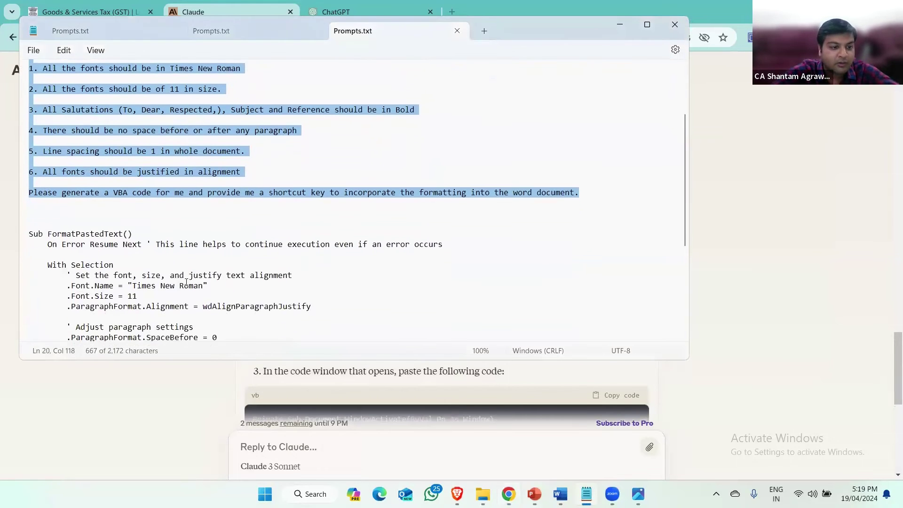
left_click_drag(19, 225, 200, 345)
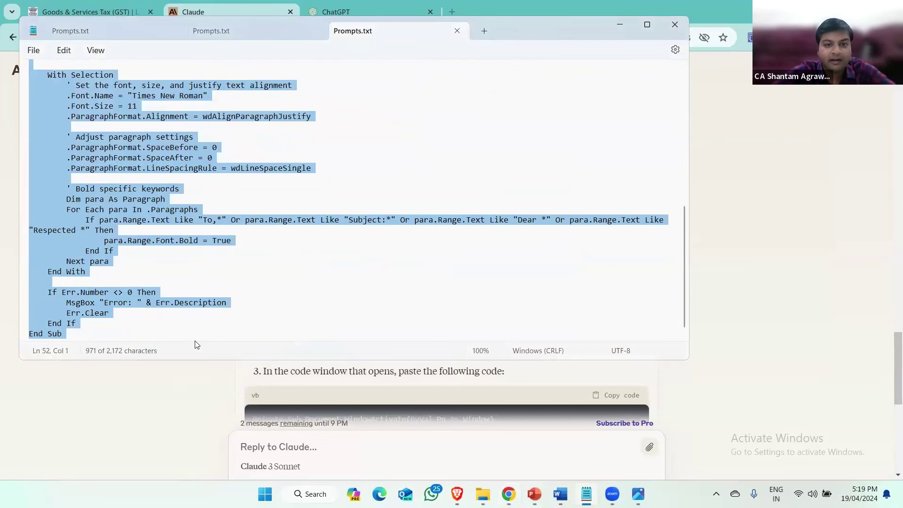
key("alt+Tab")
key("alt+Tab")
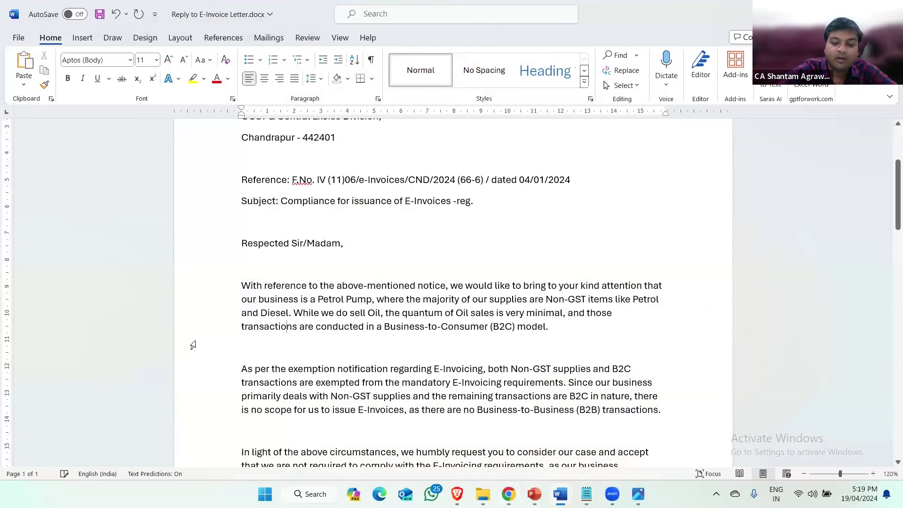
Step: In the VBA editor, insert a new module and paste in the FormatPastedText macro code
key("alt+F11")
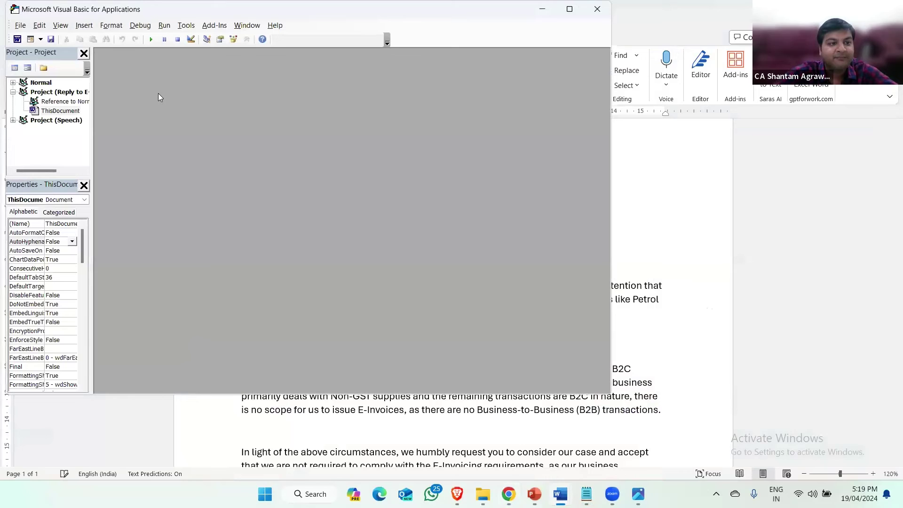
left_click(84, 26)
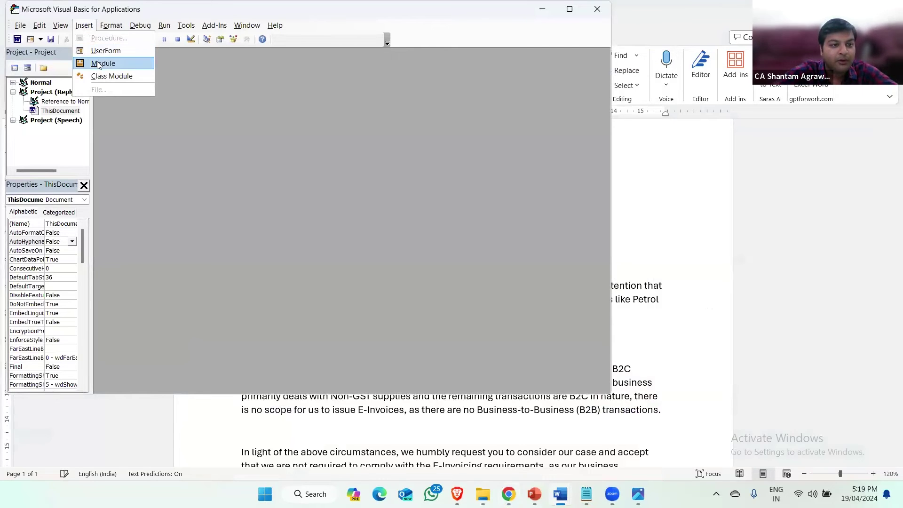
left_click(99, 64)
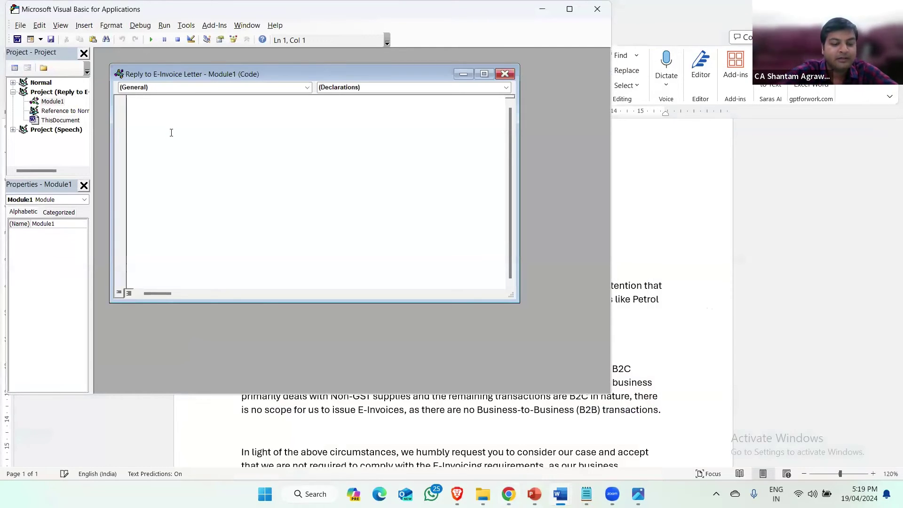
key("ctrl+v")
Step: Save the letter as macro-enabled 'Reply to E-Invoice Letter.docm', then close the VBA editor
key("ctrl+s")
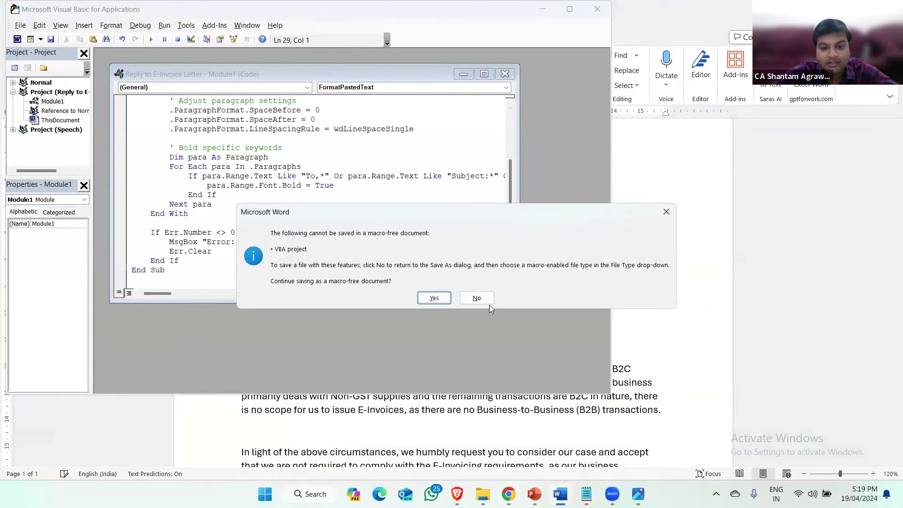
left_click(434, 298)
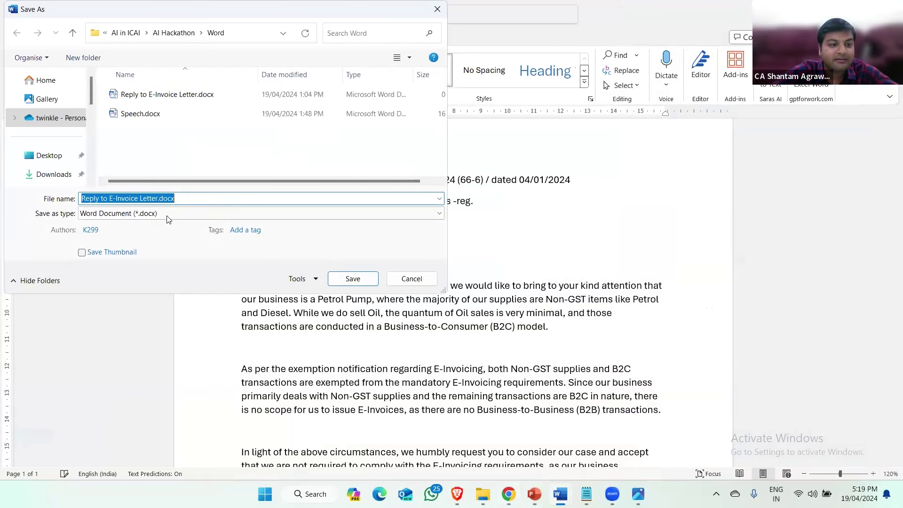
left_click(158, 214)
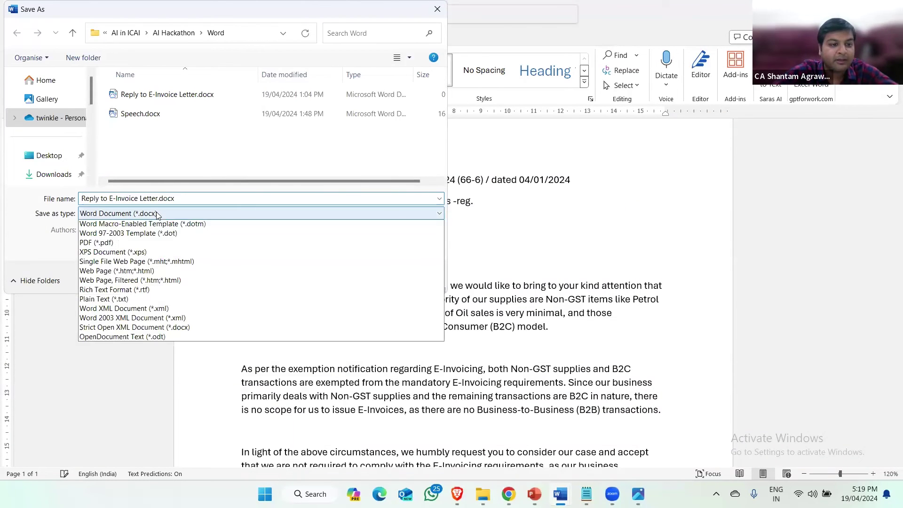
left_click(117, 234)
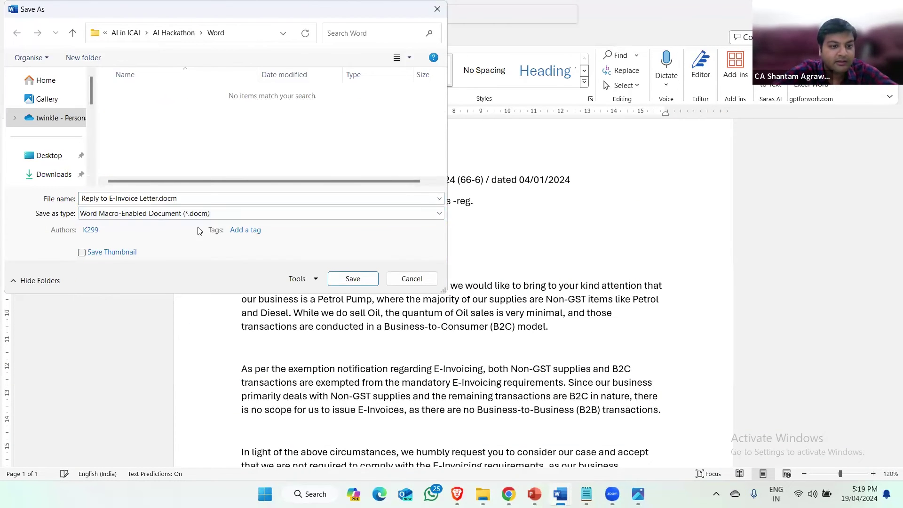
left_click(354, 280)
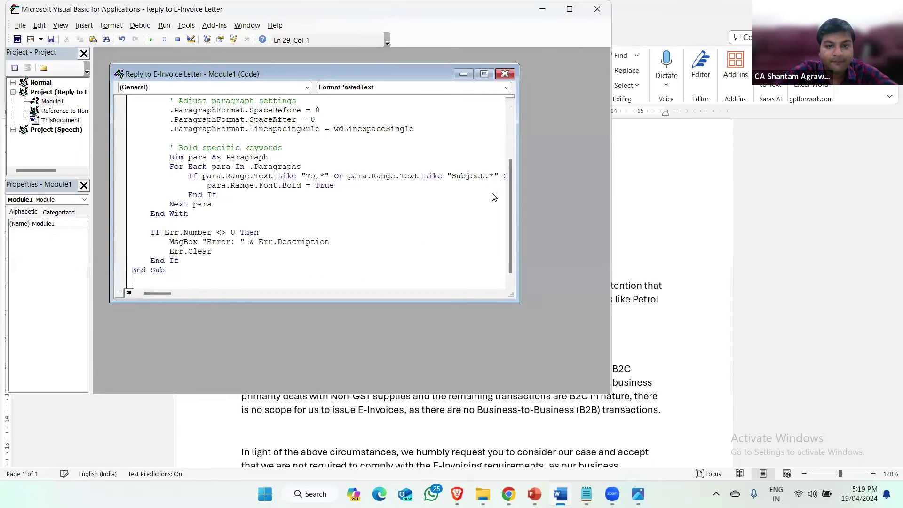
left_click(504, 74)
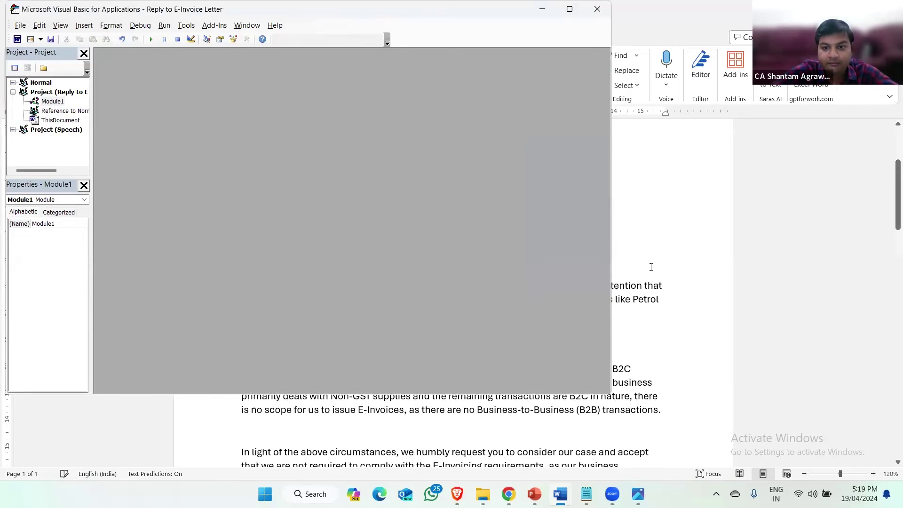
left_click(598, 9)
left_click(473, 301)
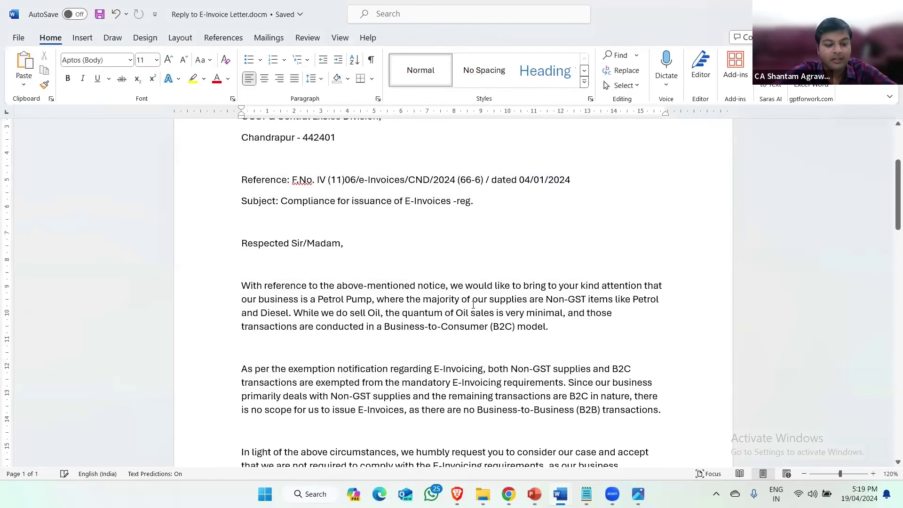
Step: From Word Options > Customize Ribbon, open the keyboard customization and list the Macros category
left_click(17, 38)
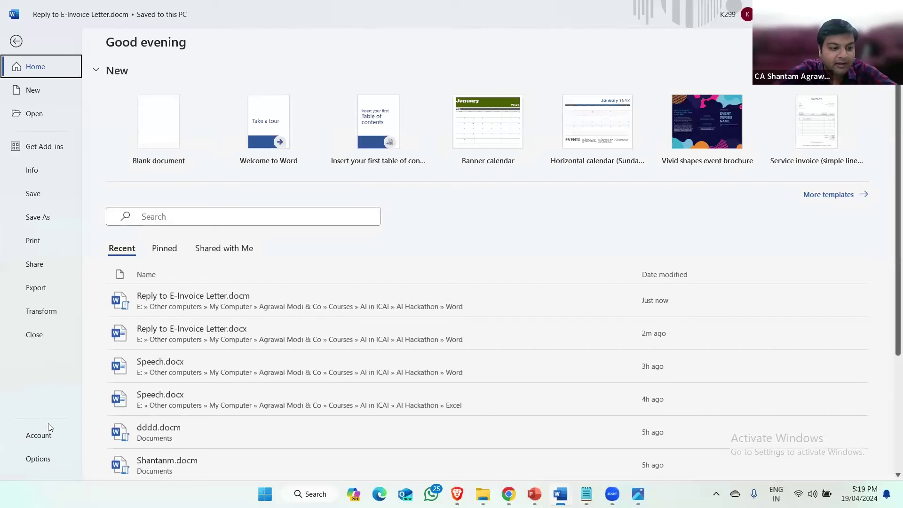
left_click(37, 460)
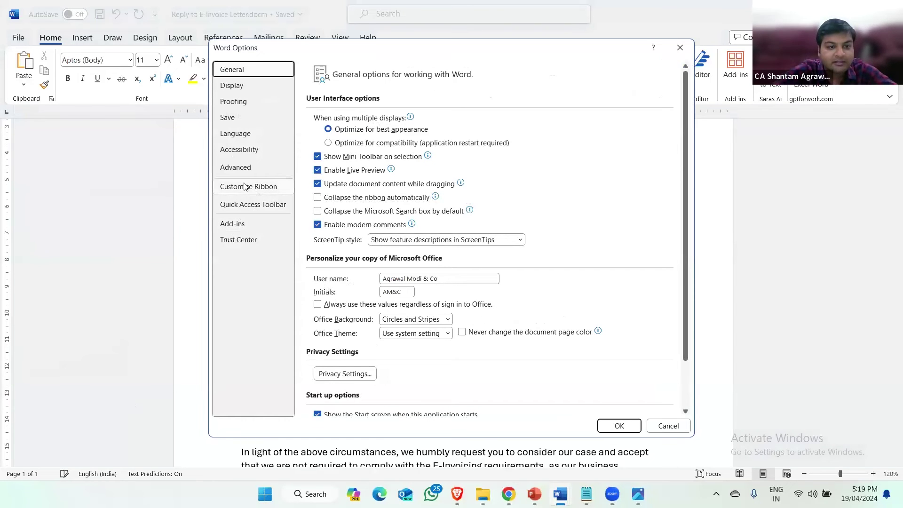
left_click(244, 186)
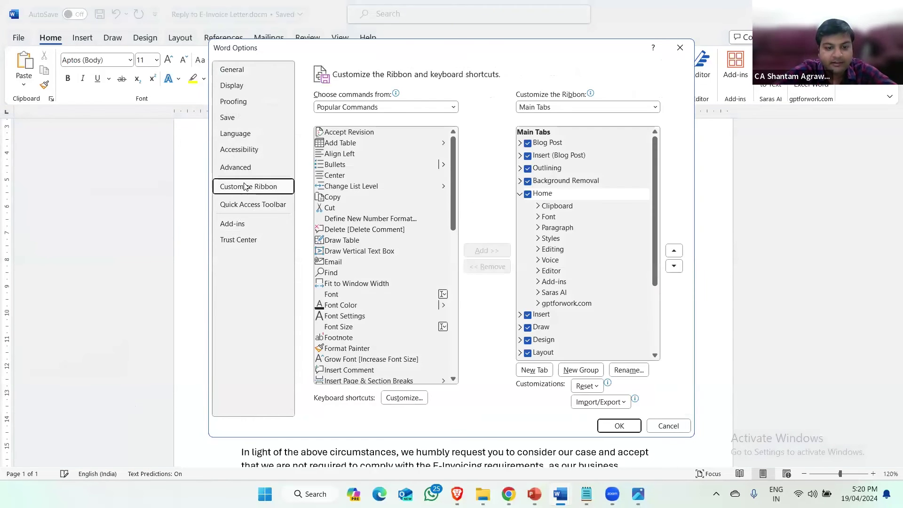
left_click(406, 399)
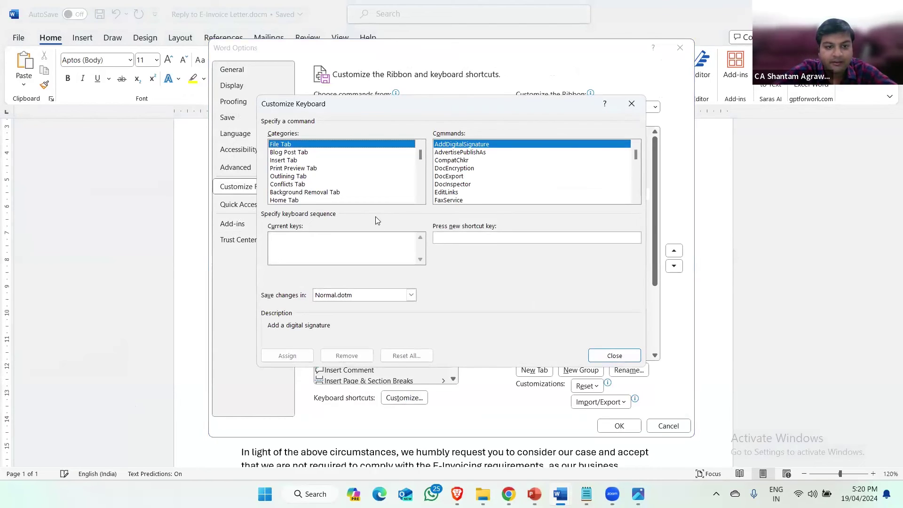
scroll(361, 189, "down", 15)
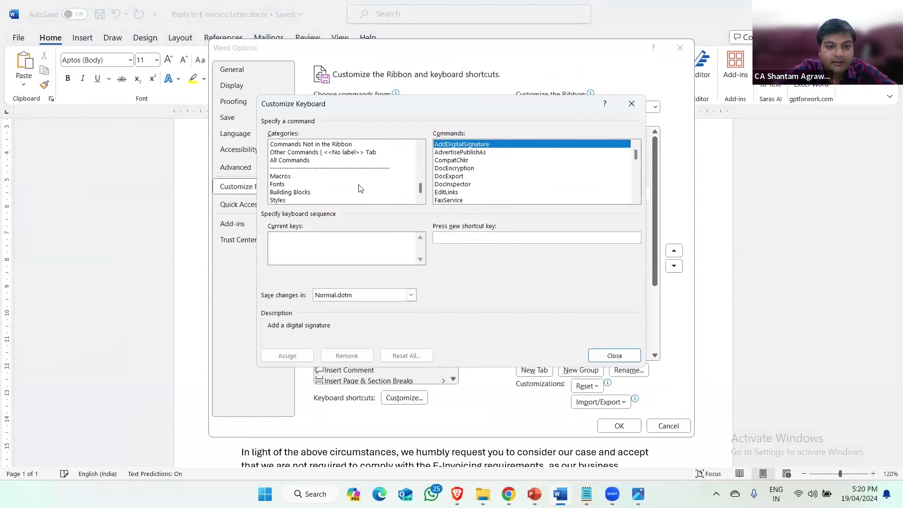
left_click(281, 169)
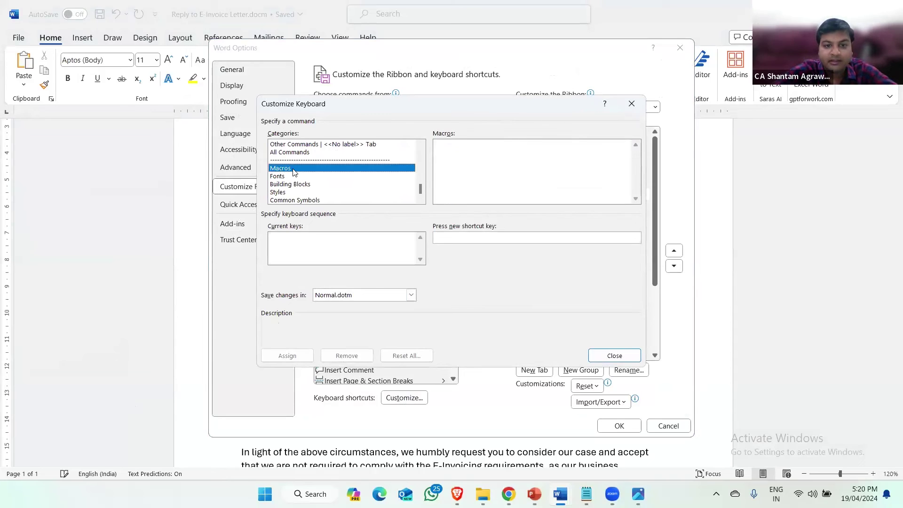
Step: Assign Ctrl+Shift+V to FormatPastedText, saved in Reply to E-Invoice Letter.docm, and close Options
left_click(352, 297)
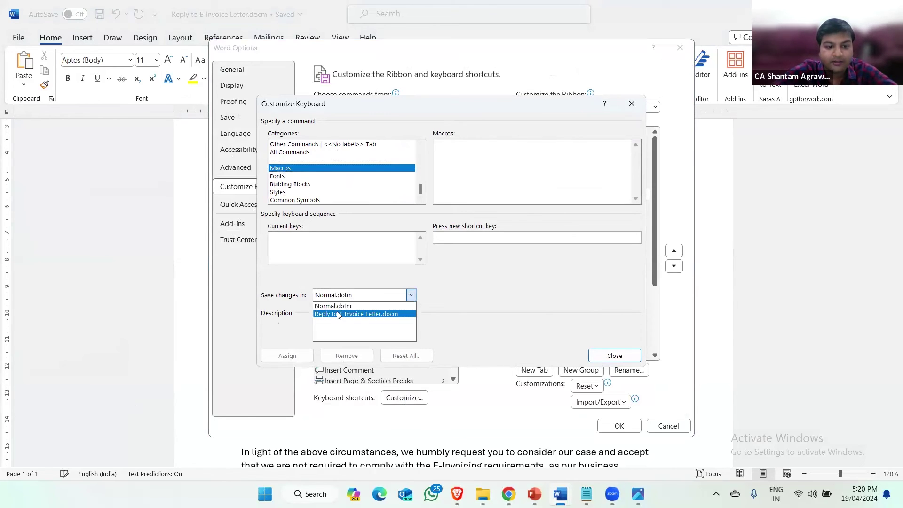
left_click(340, 315)
left_click(463, 238)
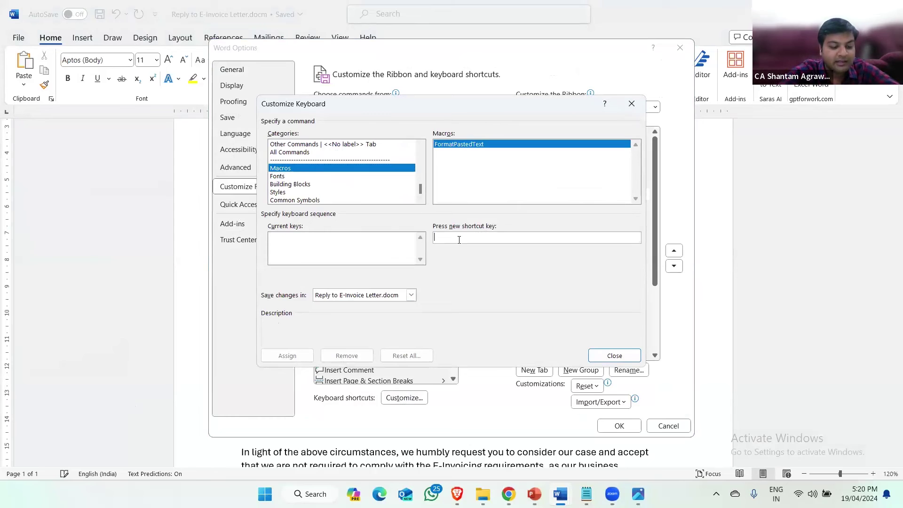
key("ctrl+shift+v")
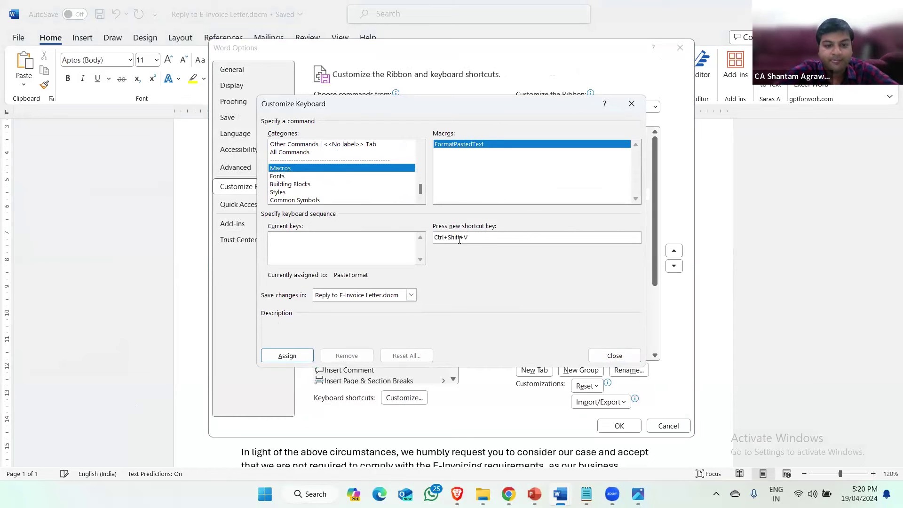
left_click(291, 356)
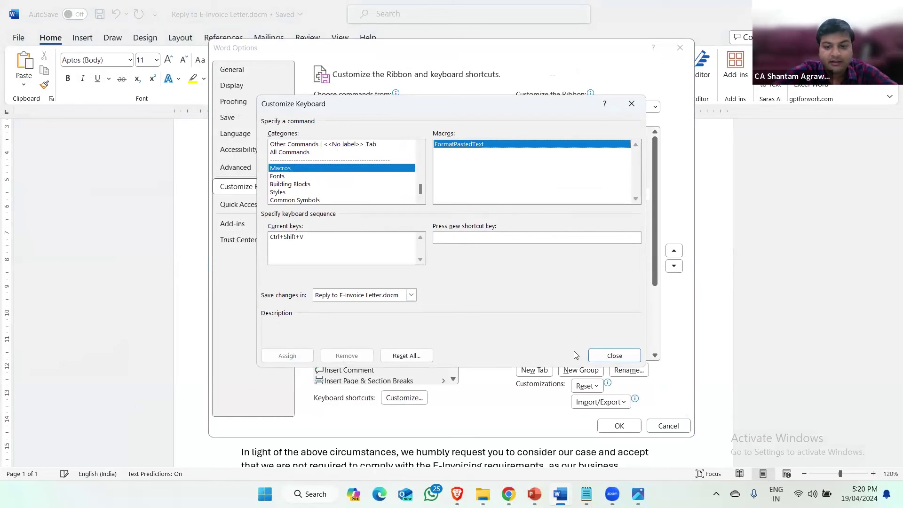
left_click(619, 358)
left_click(619, 426)
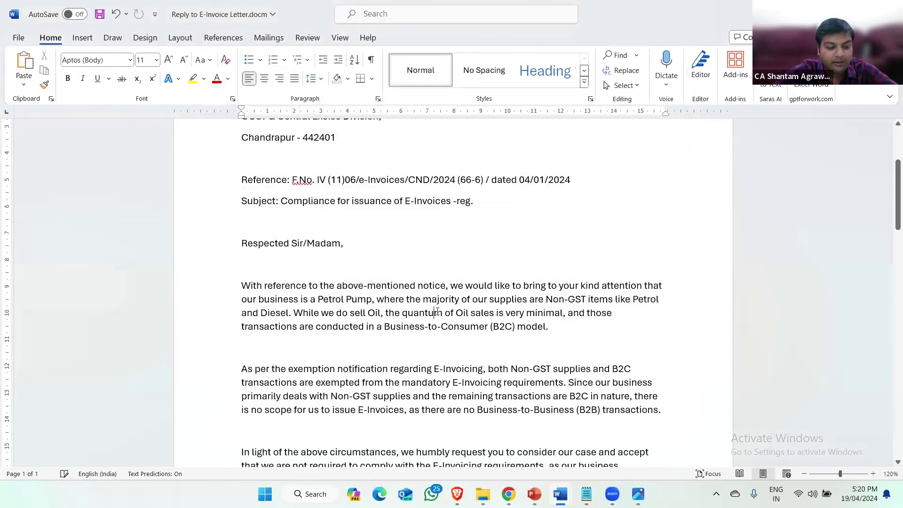
Step: Select the whole letter and run FormatPastedText to apply justified Times New Roman 11 with bold headings
key("ctrl+a")
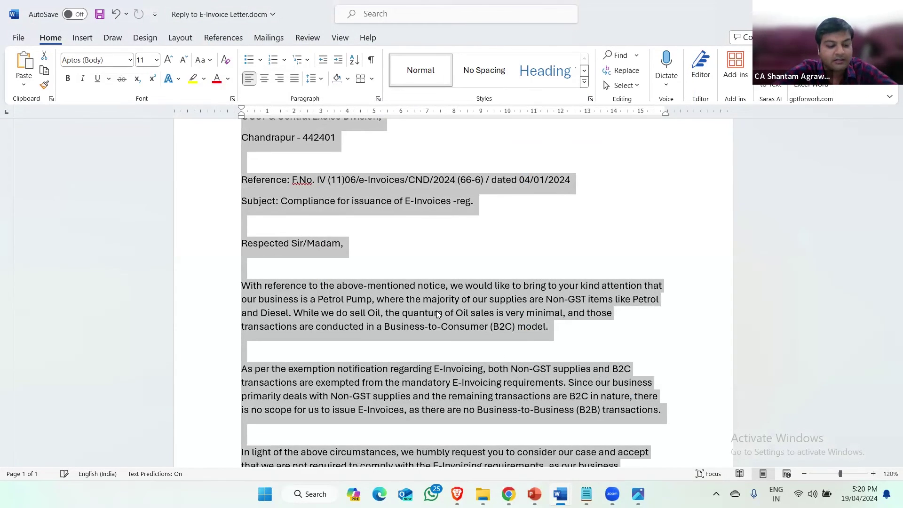
key("ctrl+shift+m")
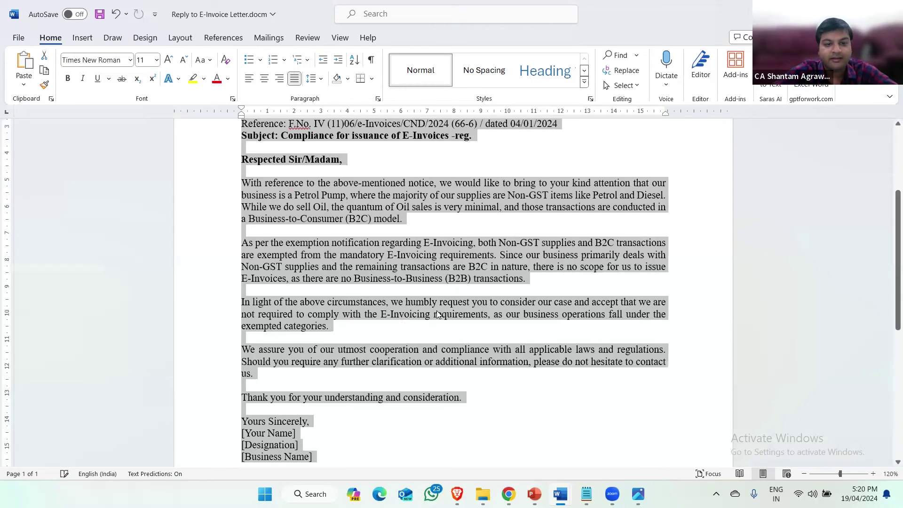
scroll(434, 285, "up", 5)
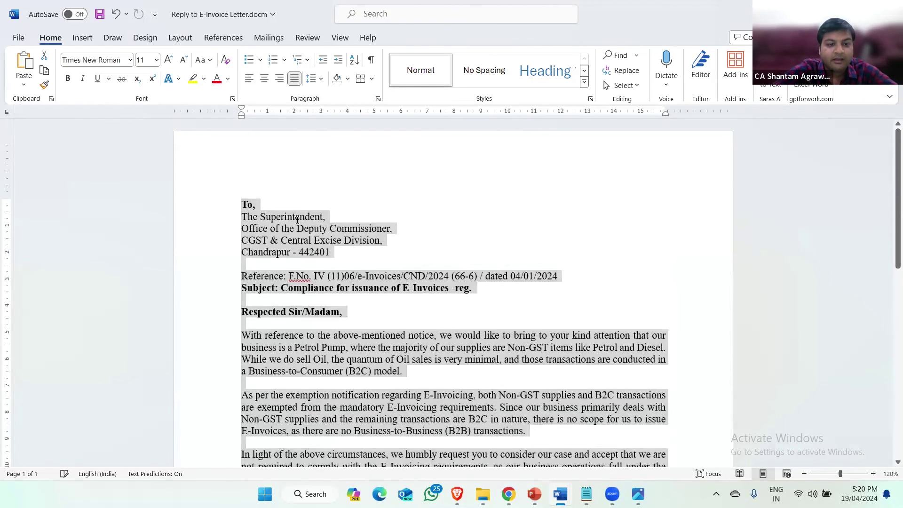
left_click(330, 298)
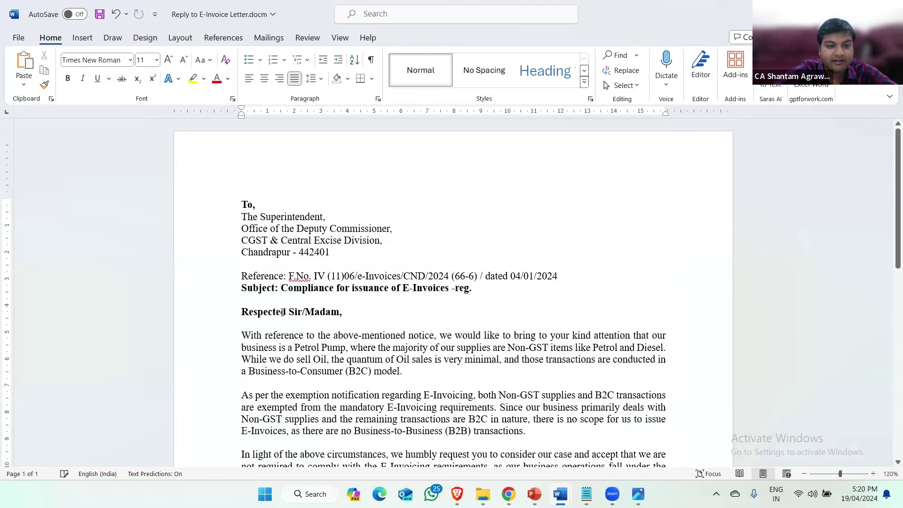
scroll(316, 304, "down", 4)
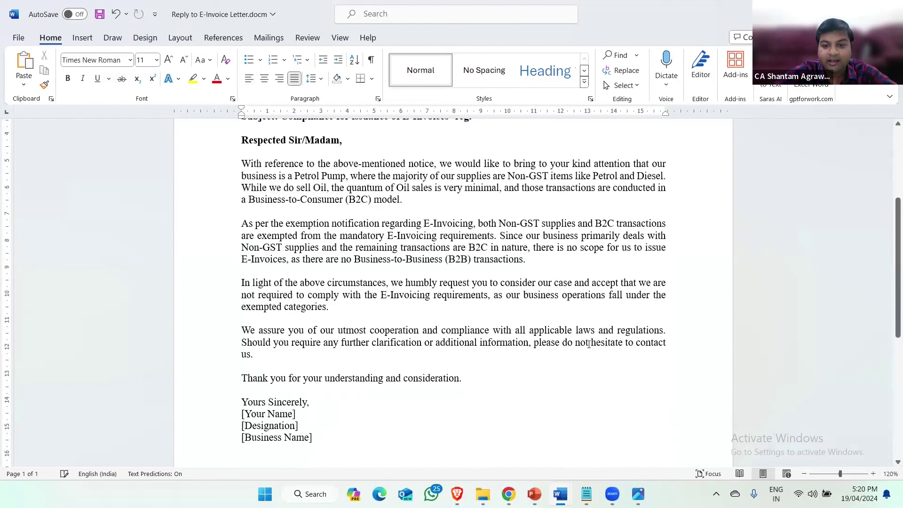
left_click_drag(583, 344, 263, 152)
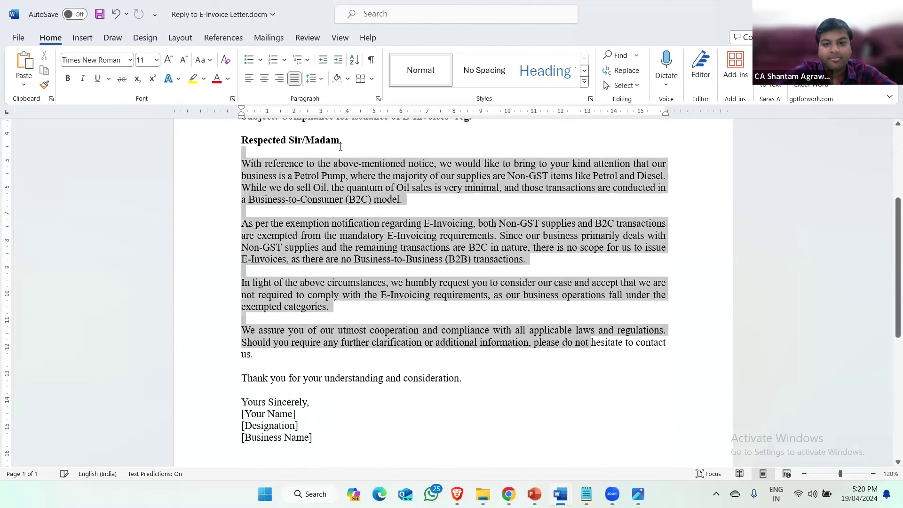
left_click(349, 235)
scroll(400, 265, "up", 2)
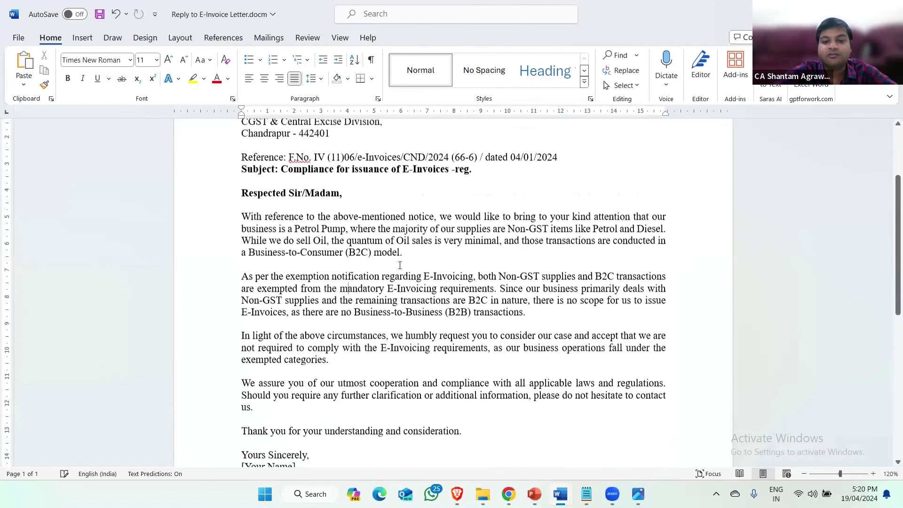